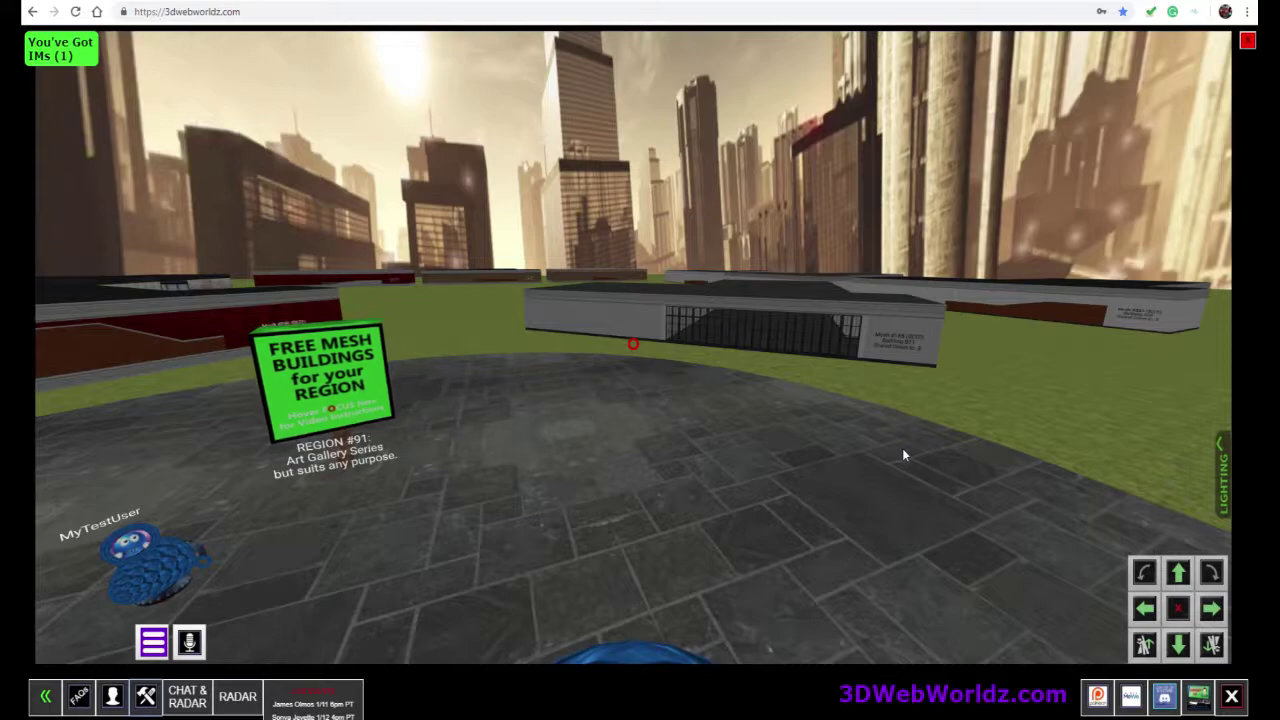
# Step: Look around the region's circular landing area to survey the free mesh buildings surrounding it
pyautogui.moveTo(649, 480); pyautogui.dragTo(762, 532)
pyautogui.press('pageup')
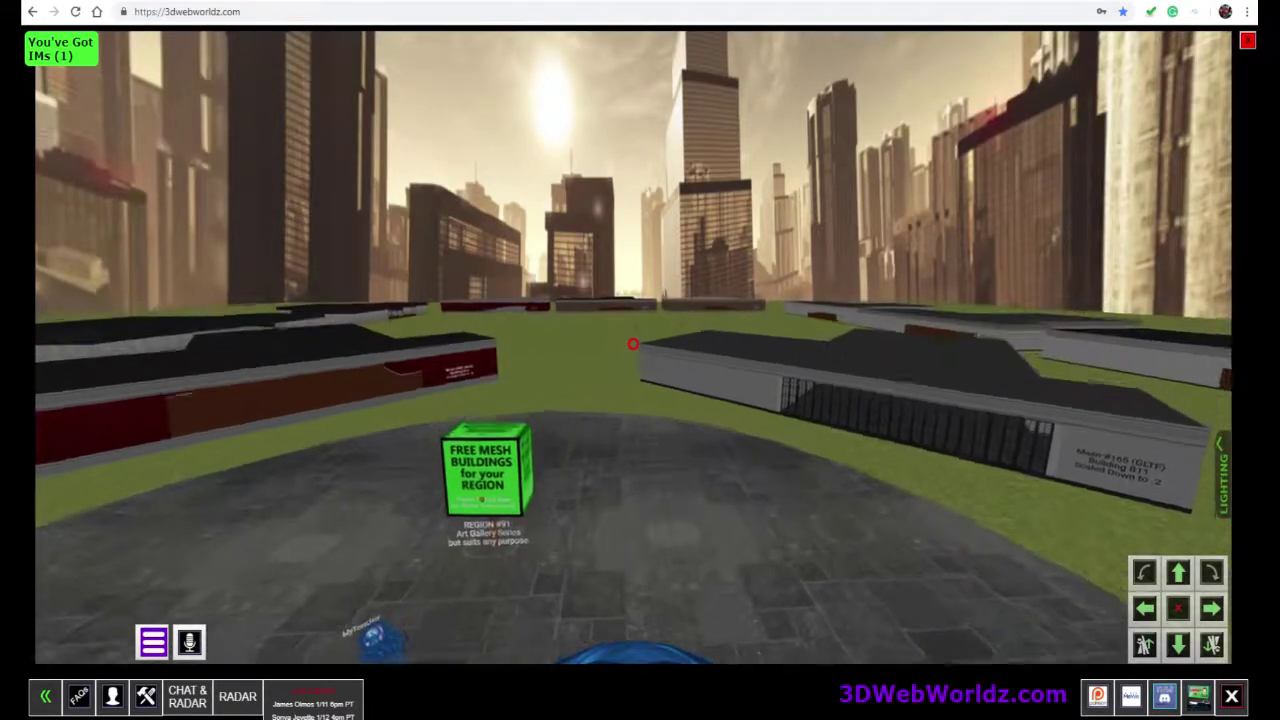
pyautogui.scroll(-5, 633, 344)
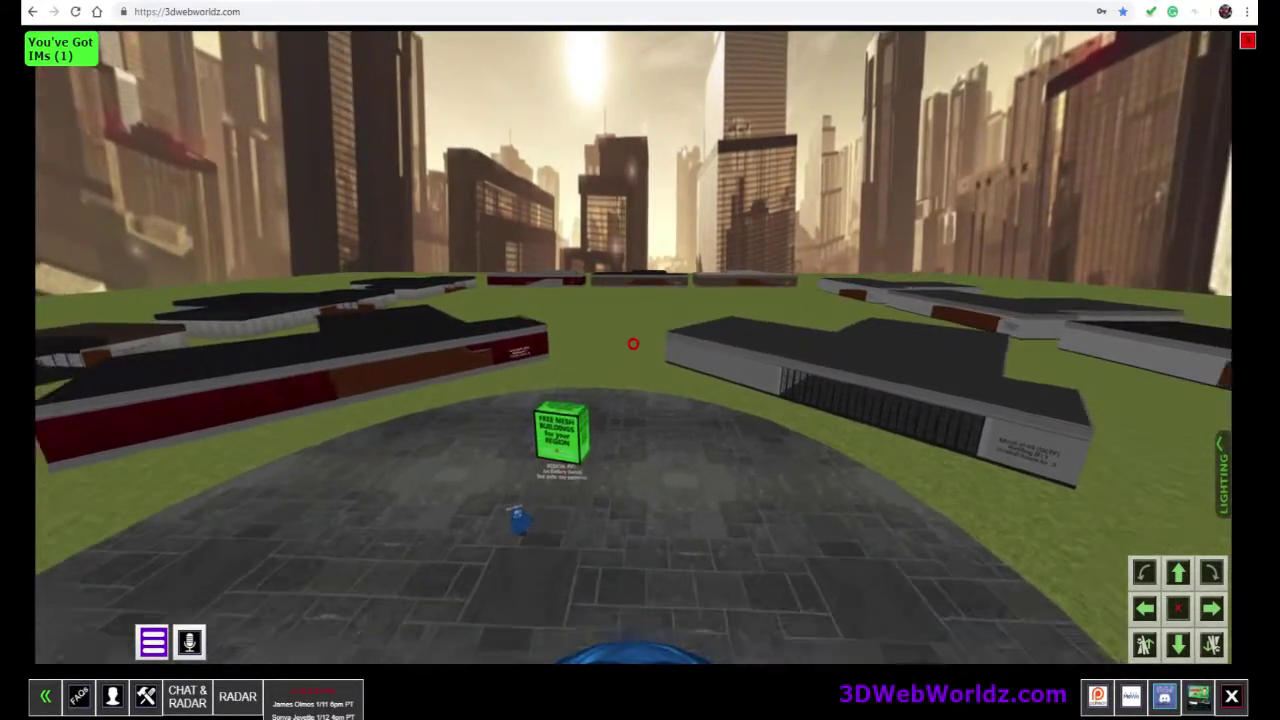
pyautogui.press('Right')
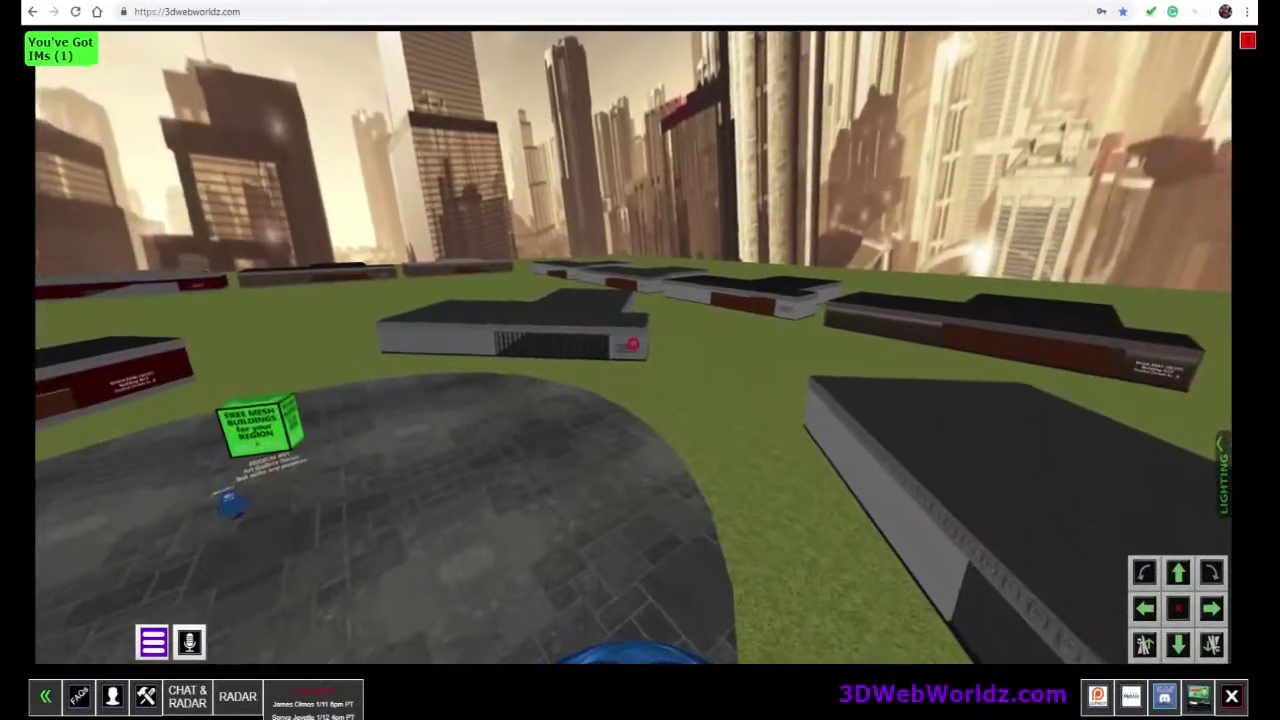
pyautogui.press('Right')
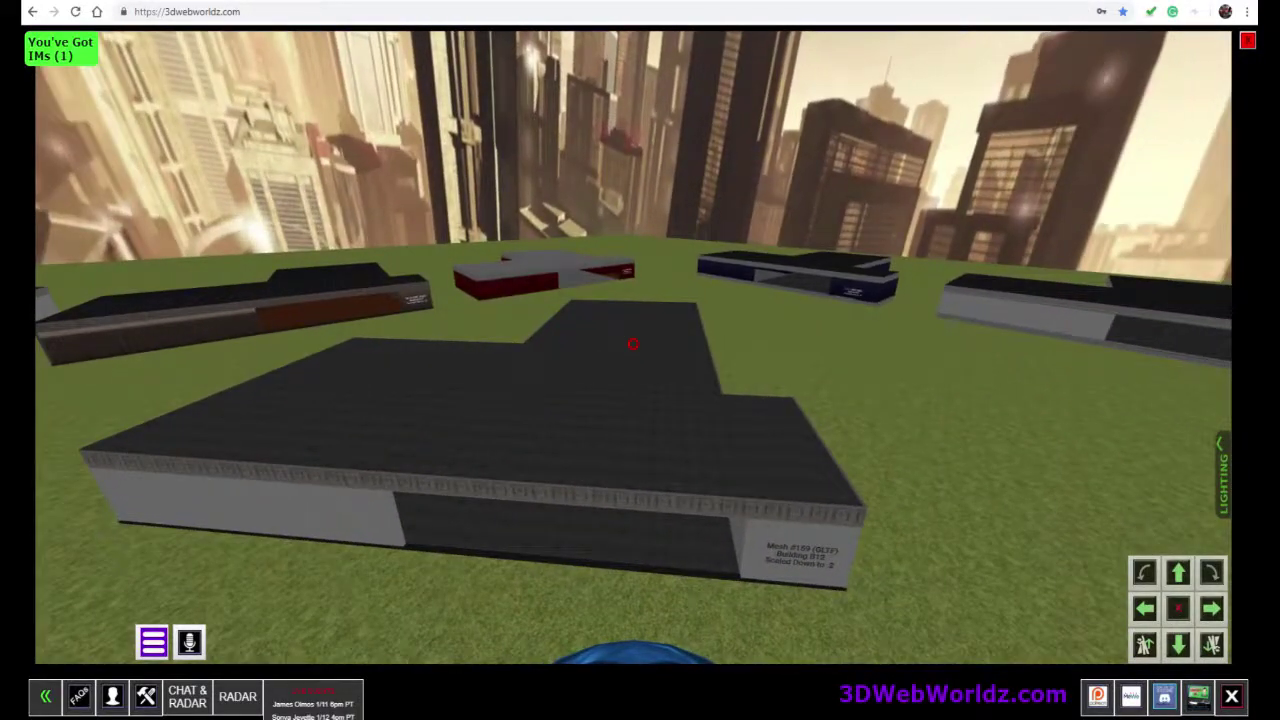
pyautogui.press('Left')
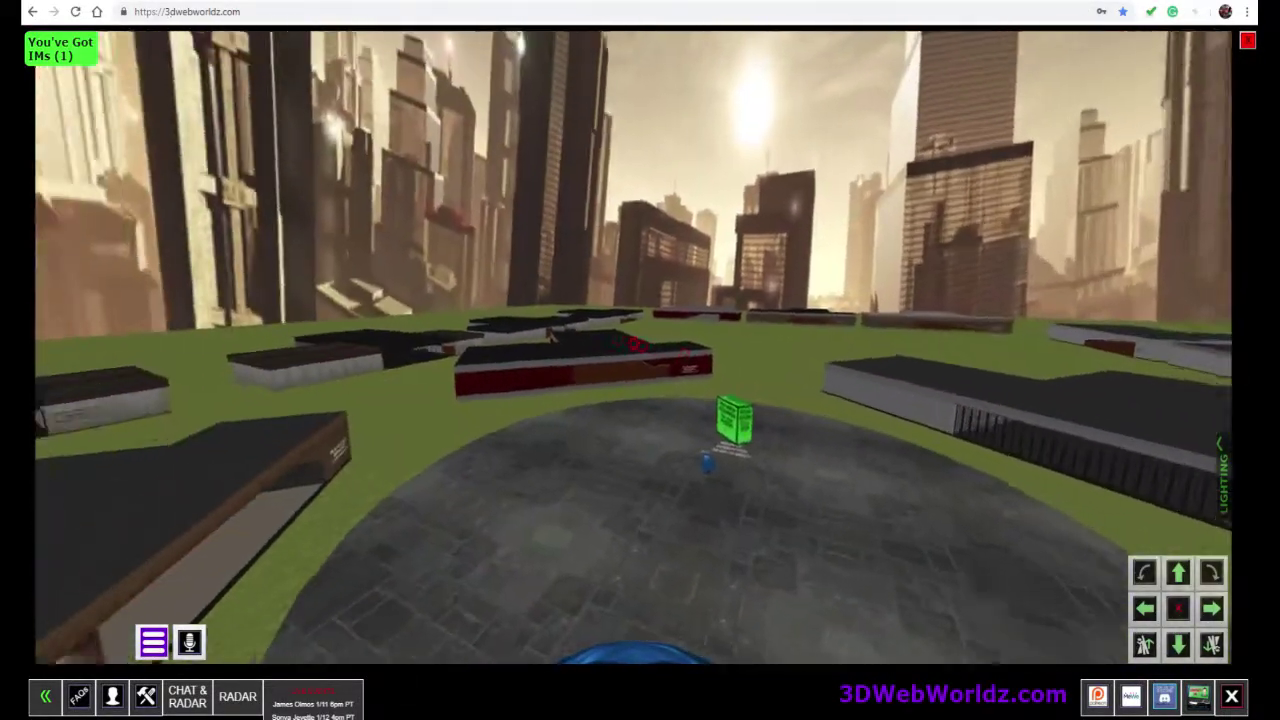
pyautogui.press('Right')
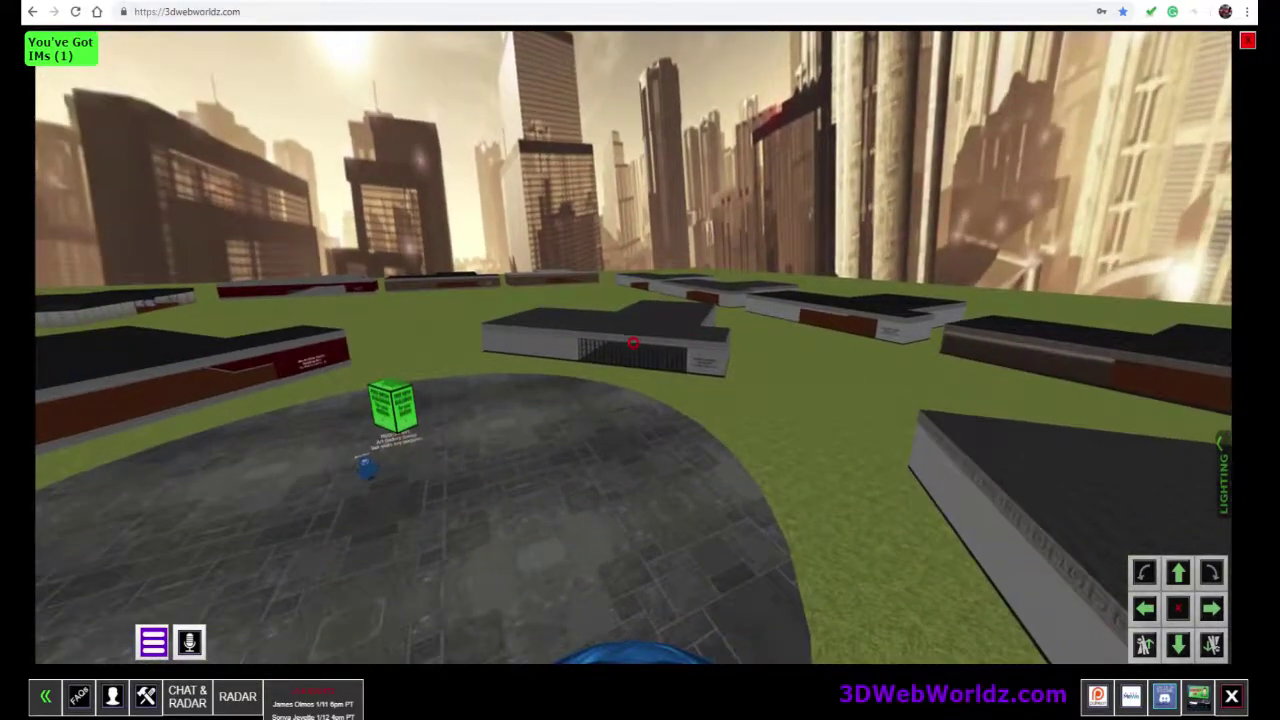
# Step: Move the avatar up to Building B12 and face the sign with its mesh number and scale
pyautogui.press('Right')
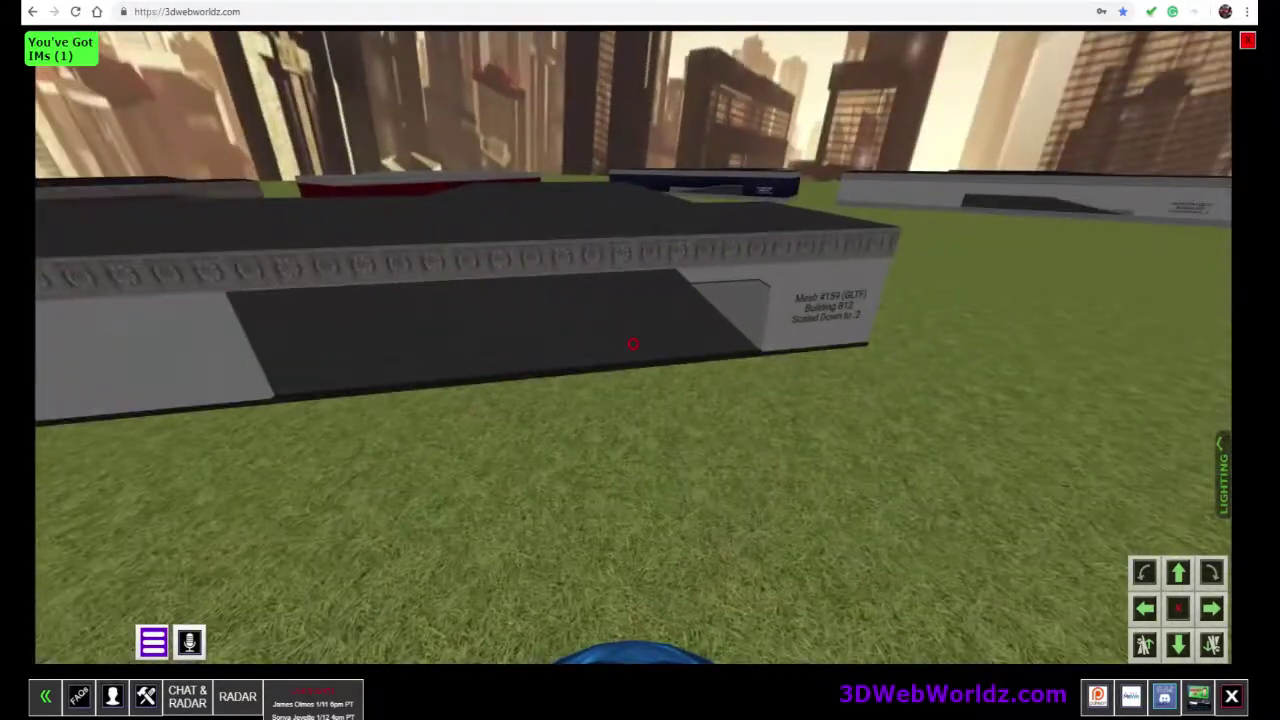
pyautogui.press('Up')
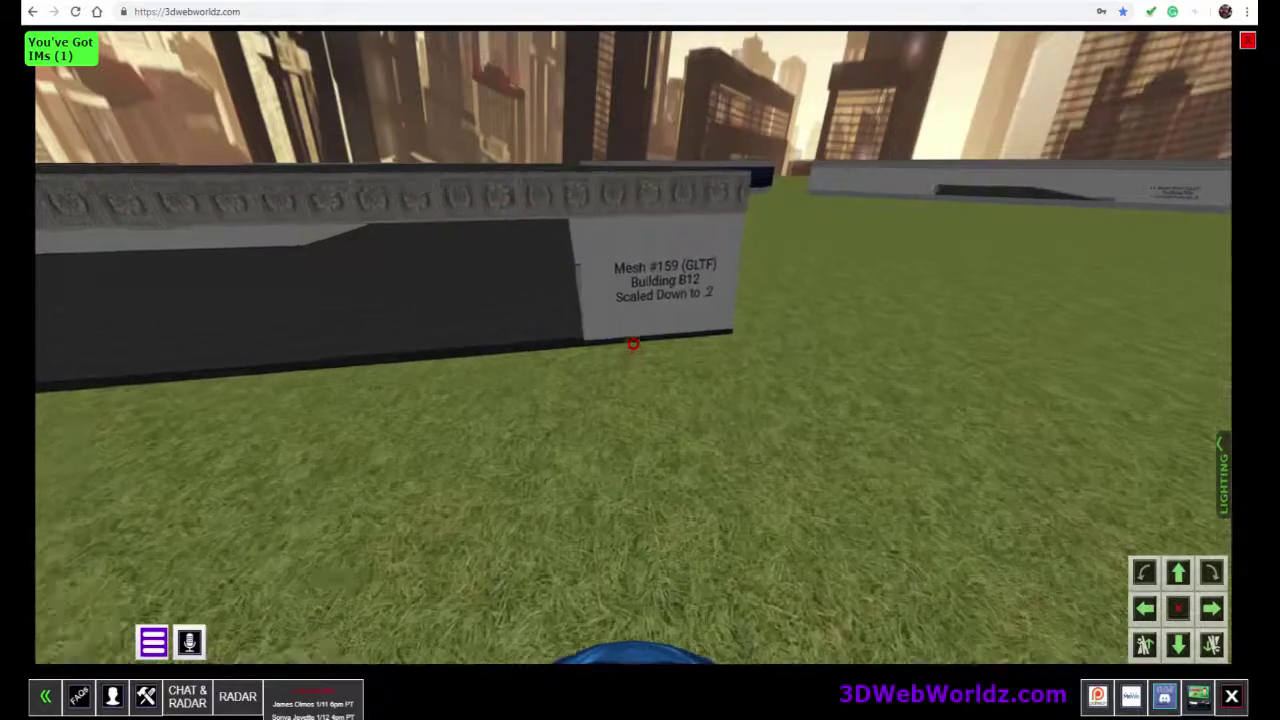
pyautogui.press('Down')
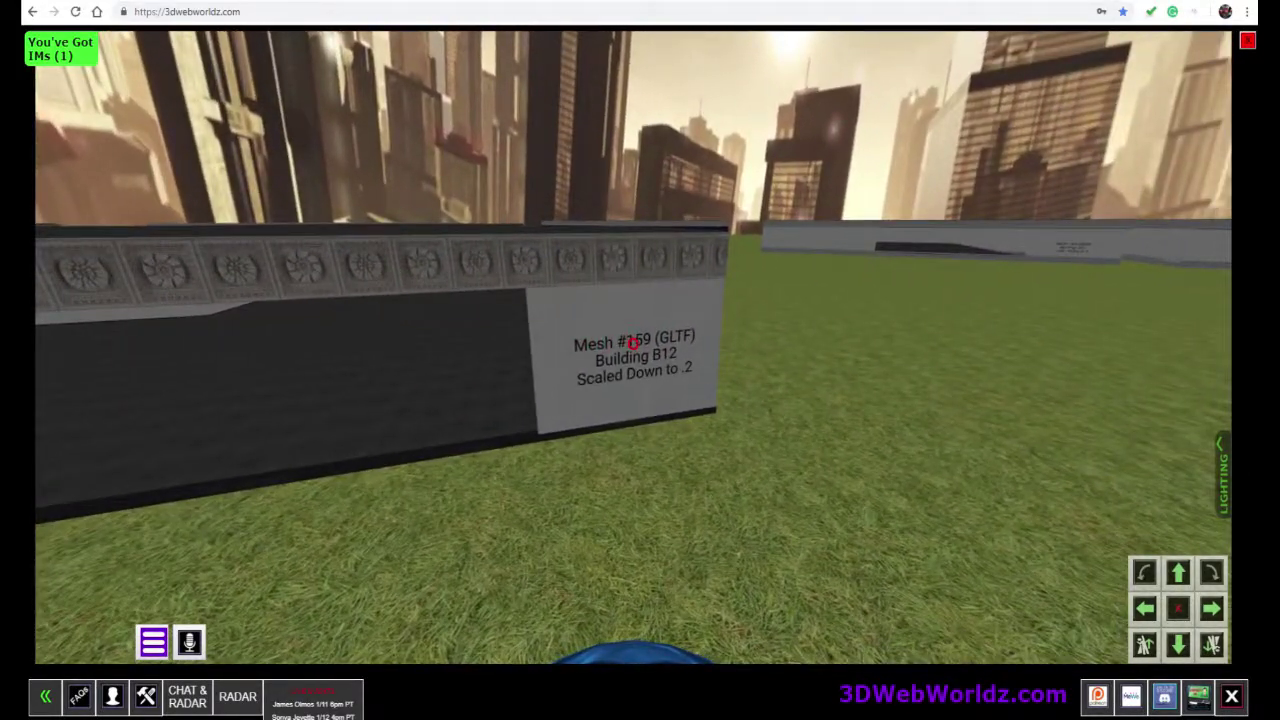
pyautogui.press('Right')
pyautogui.press('Left')
pyautogui.press('Right')
pyautogui.press('Left')
pyautogui.press('Right')
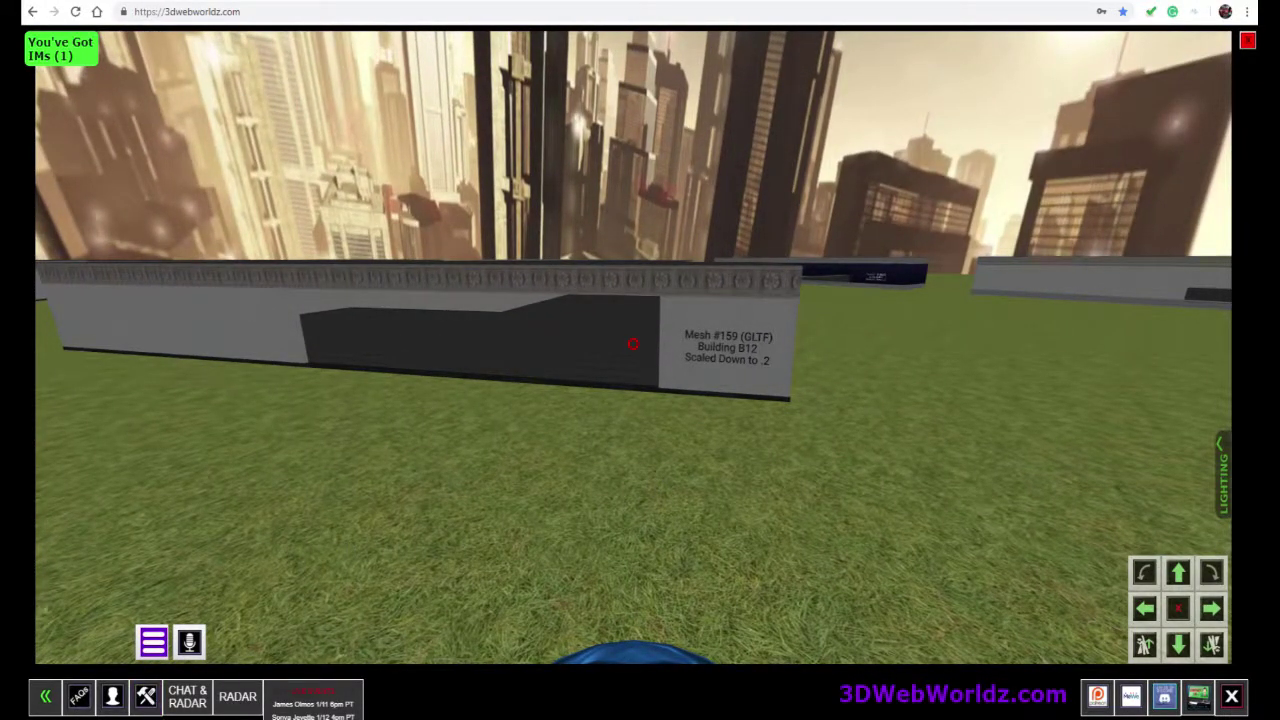
# Step: Open the editing tools, highlight the building-rights notice, and list the region's Free Shopping items
pyautogui.click(146, 696)
pyautogui.click(146, 696)
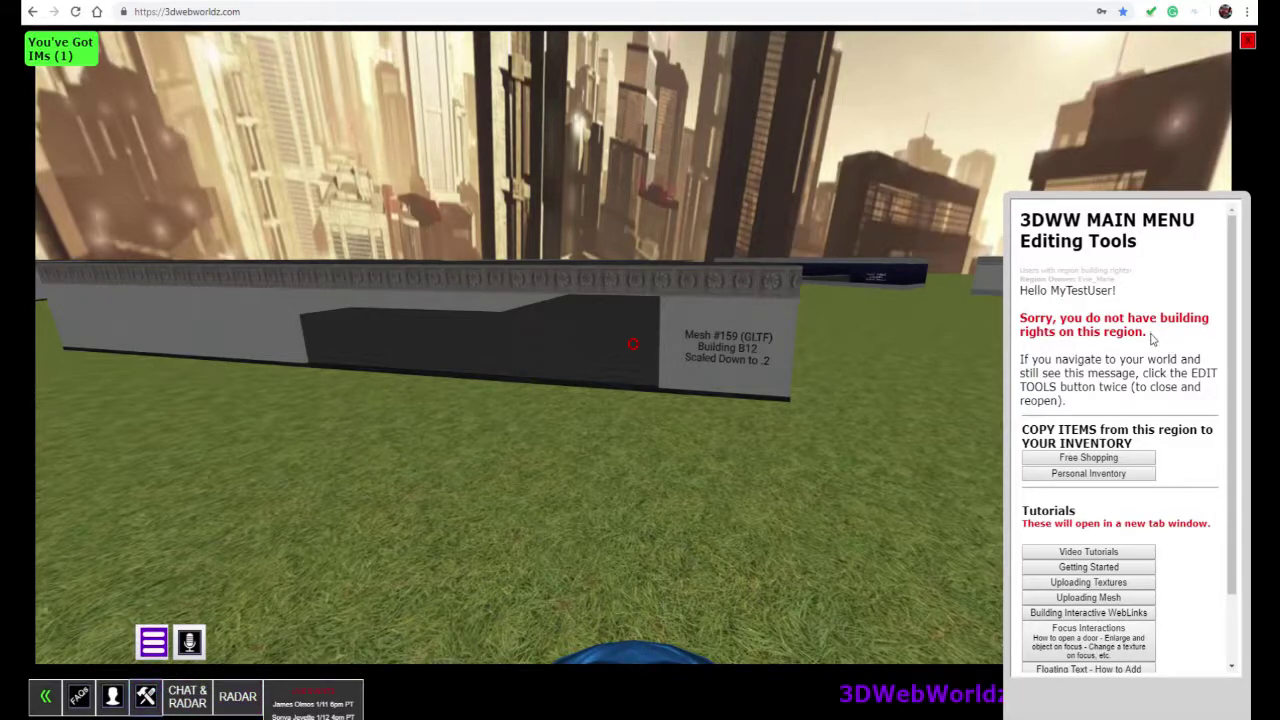
pyautogui.moveTo(1150, 338); pyautogui.dragTo(1020, 318)
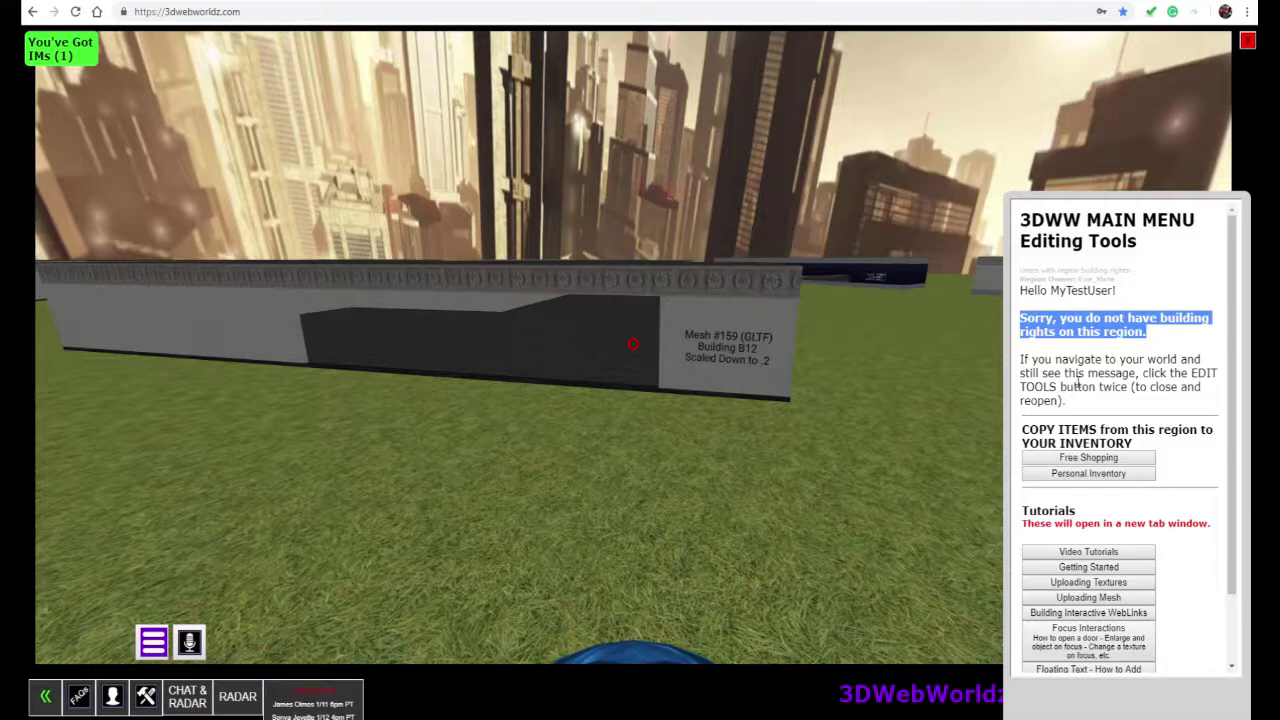
pyautogui.click(1080, 459)
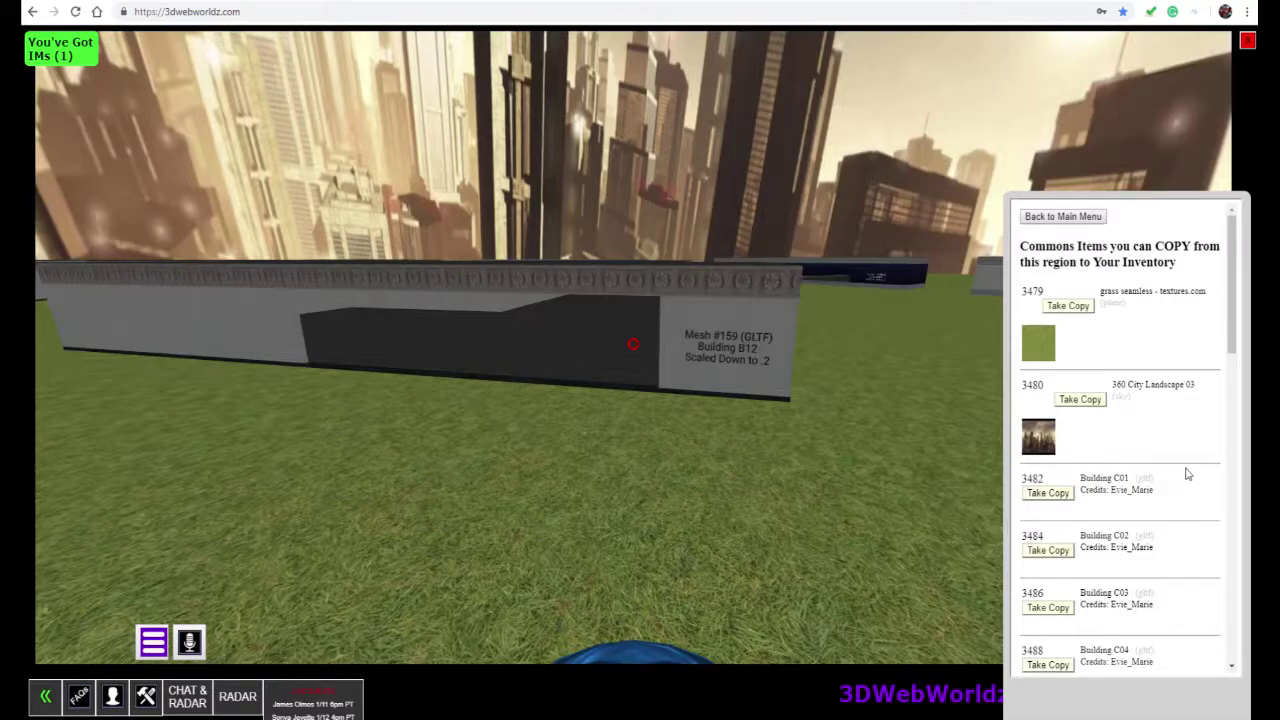
# Step: Take a copy of Building B12 from the region's commons items into the personal inventory and highlight its entry there
pyautogui.scroll(-3, 1186, 472)
pyautogui.scroll(-5, 1187, 473)
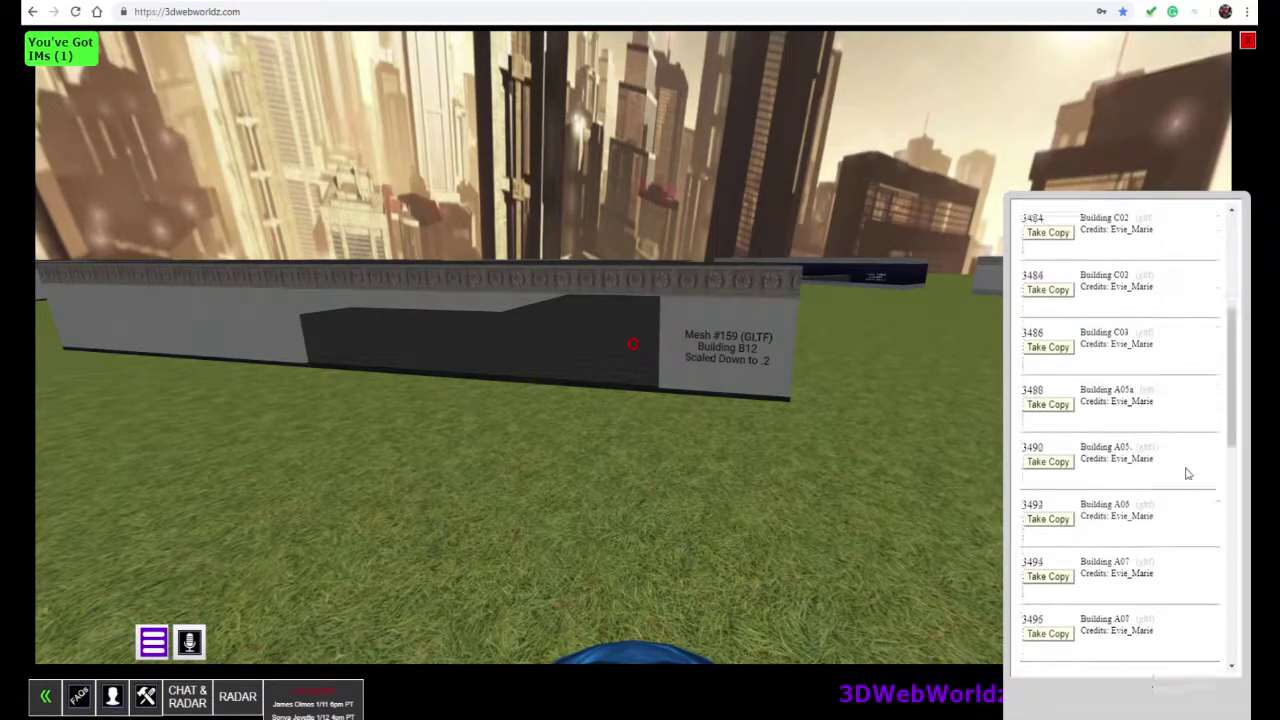
pyautogui.scroll(-8, 1187, 474)
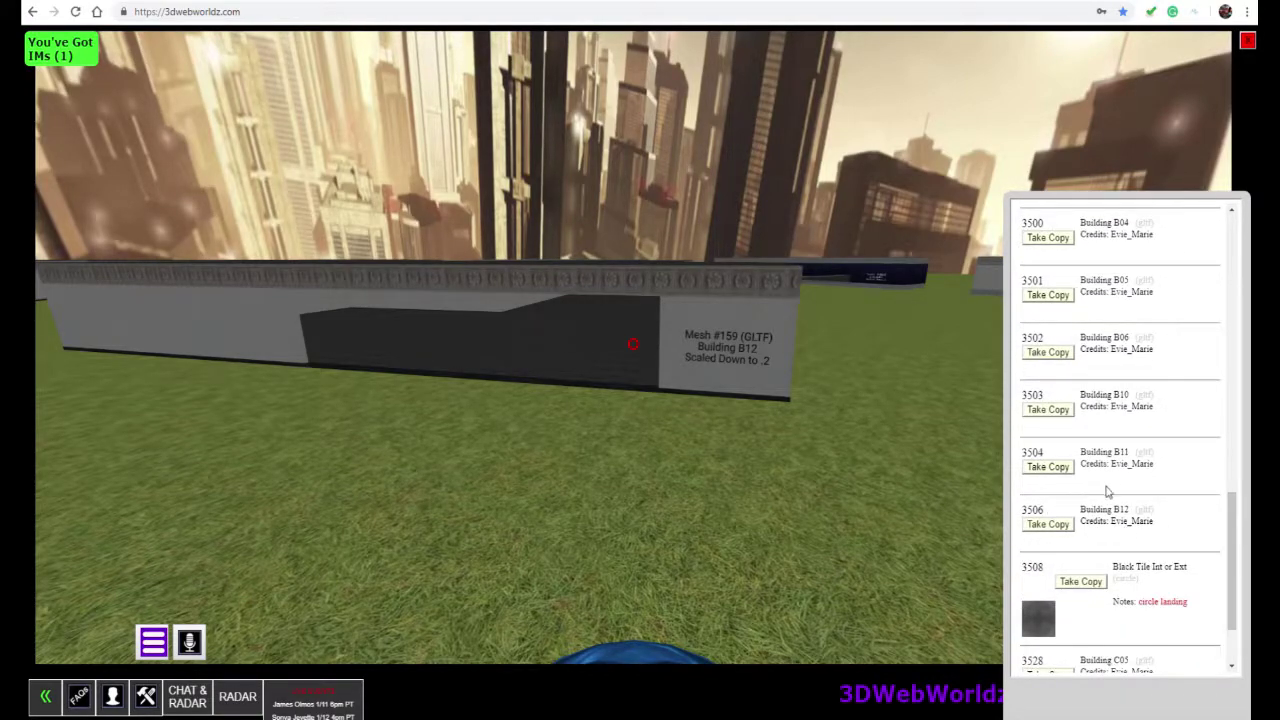
pyautogui.click(1043, 525)
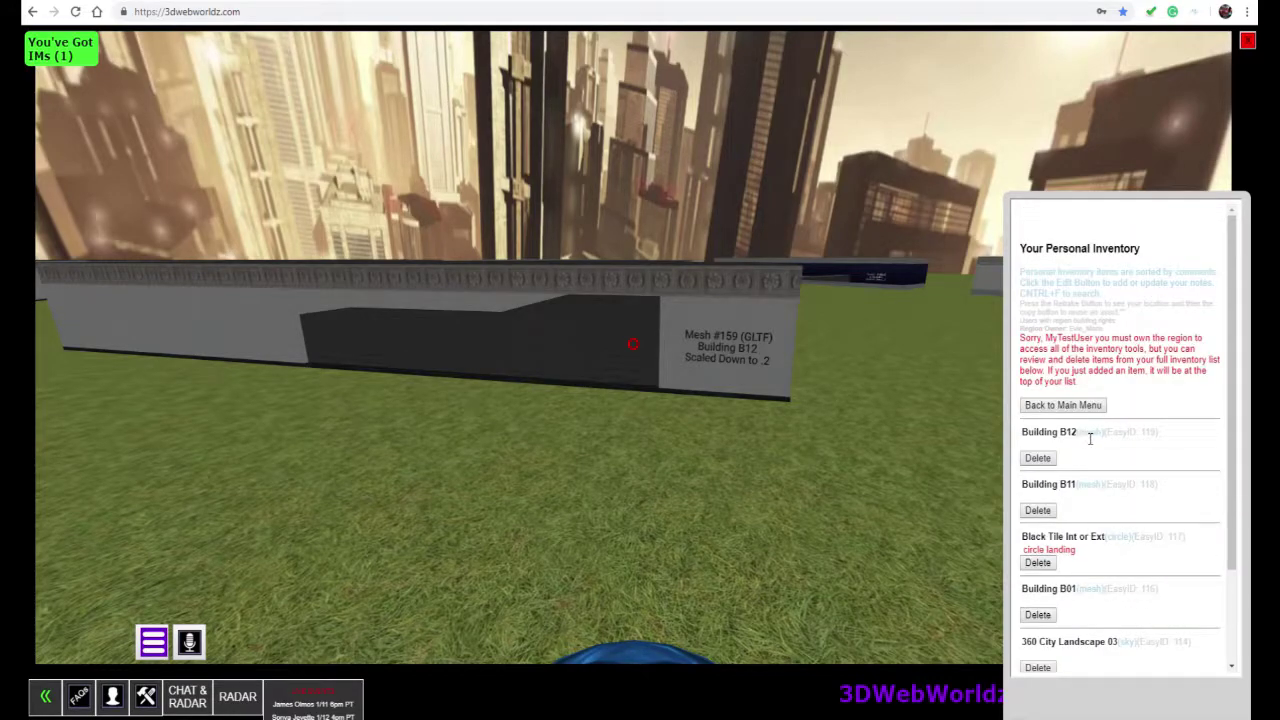
pyautogui.moveTo(1090, 438); pyautogui.dragTo(1020, 434)
pyautogui.moveTo(1028, 256); pyautogui.dragTo(1147, 259)
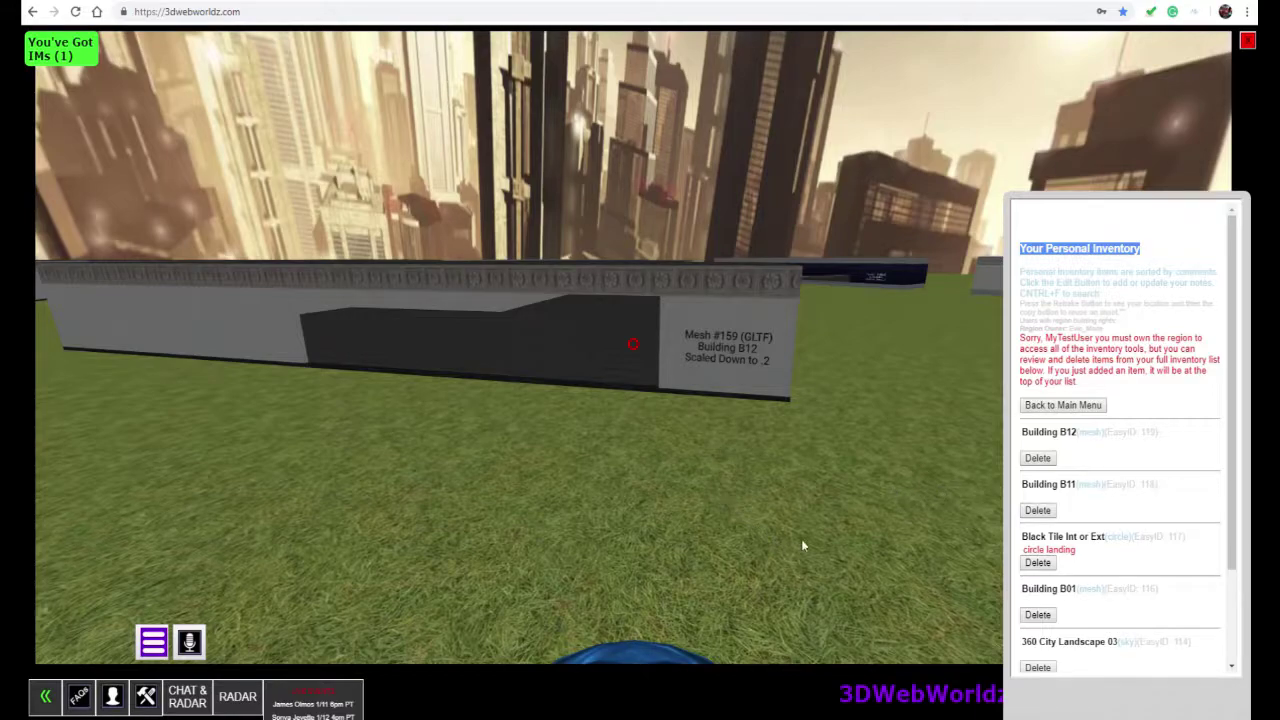
# Step: Walk the avatar past Building B12 to the dark blue Building B01 and face its sign
pyautogui.click(798, 499)
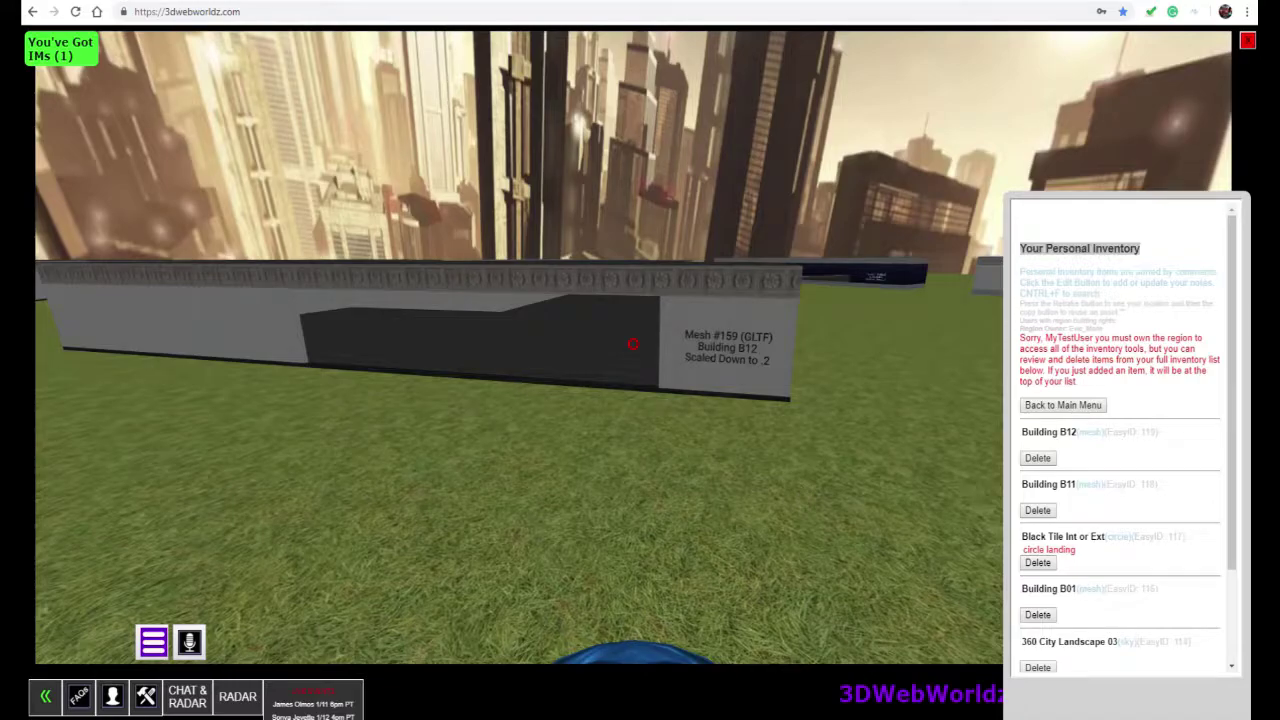
pyautogui.press('w')
pyautogui.press('w')
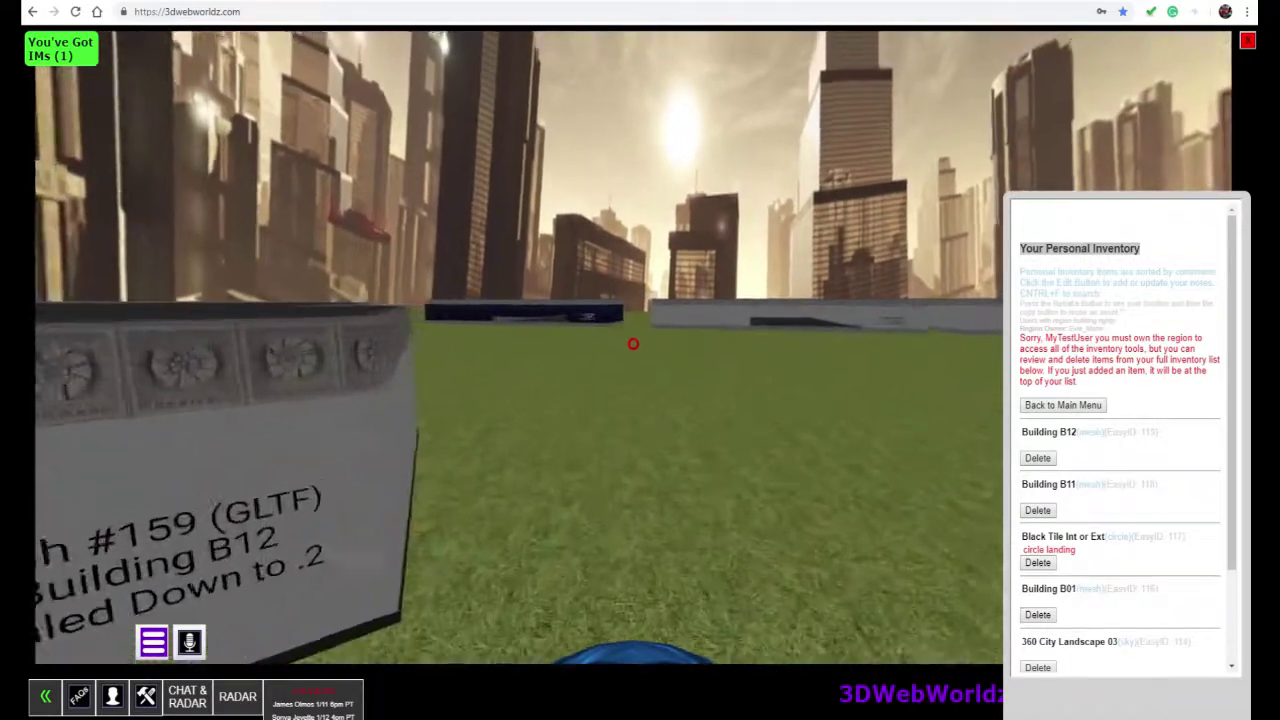
pyautogui.press('Up')
pyautogui.press('Left')
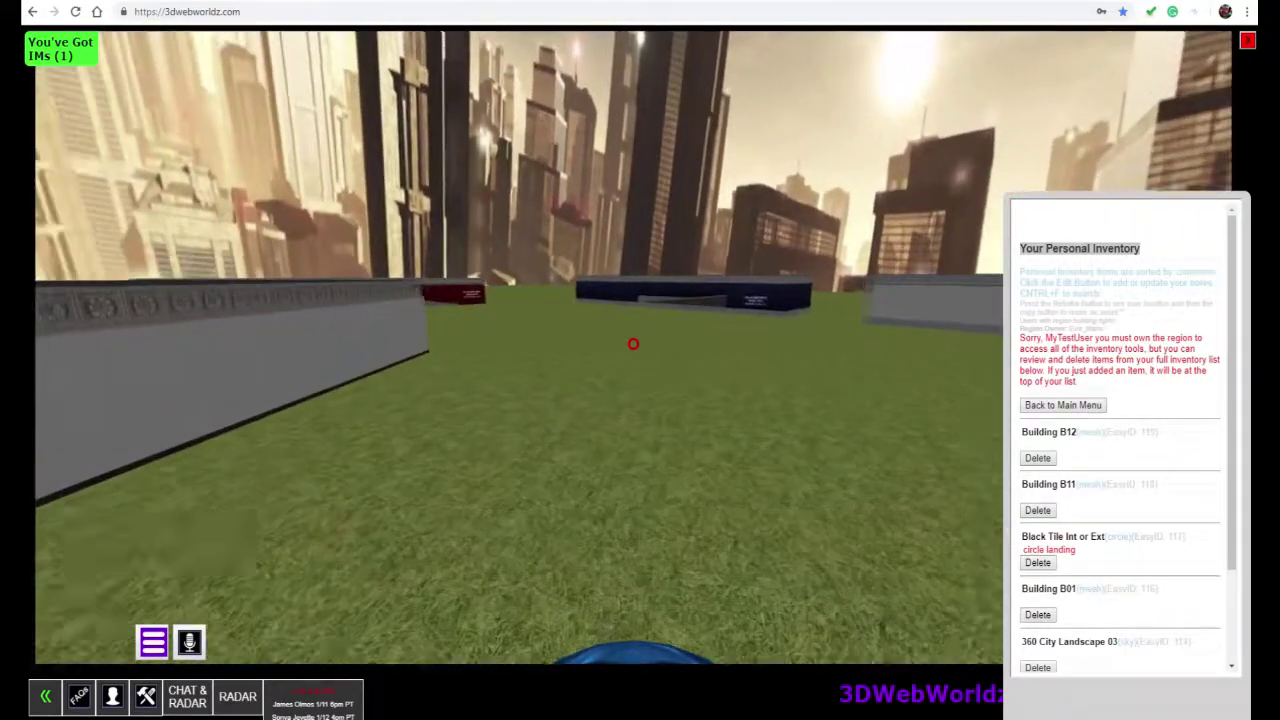
pyautogui.press('Up')
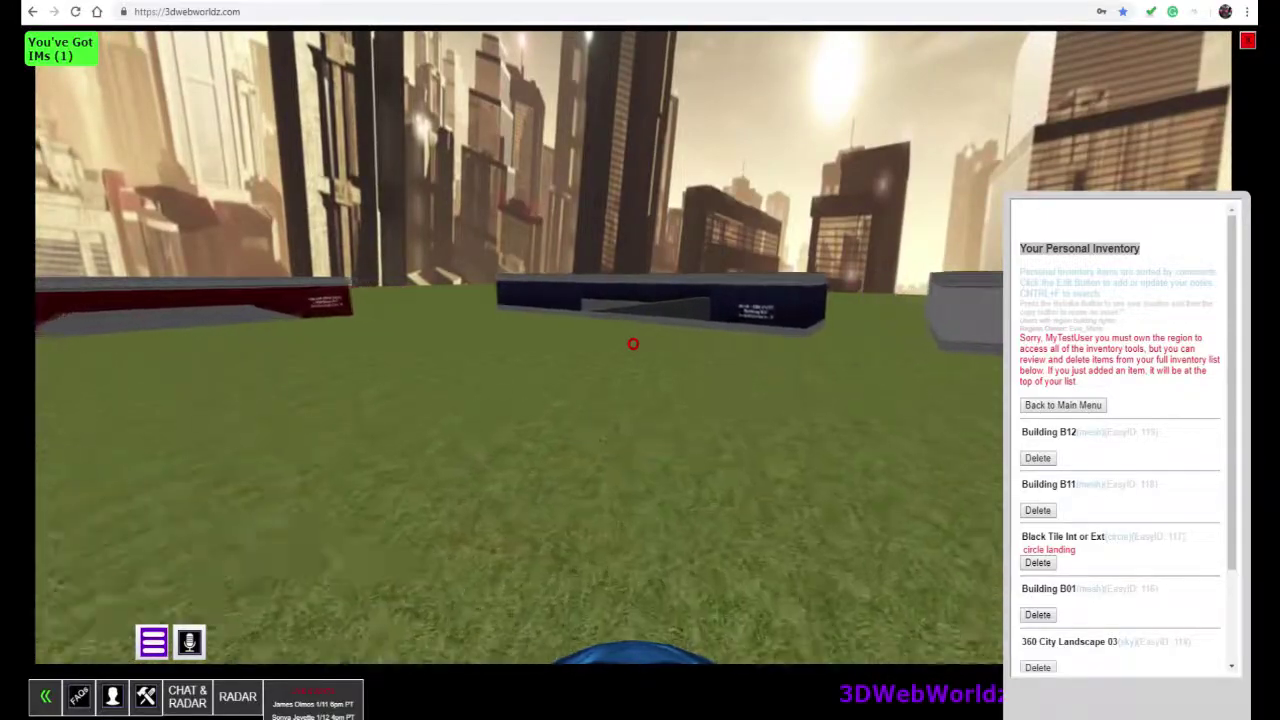
pyautogui.press('Right')
pyautogui.press('Up')
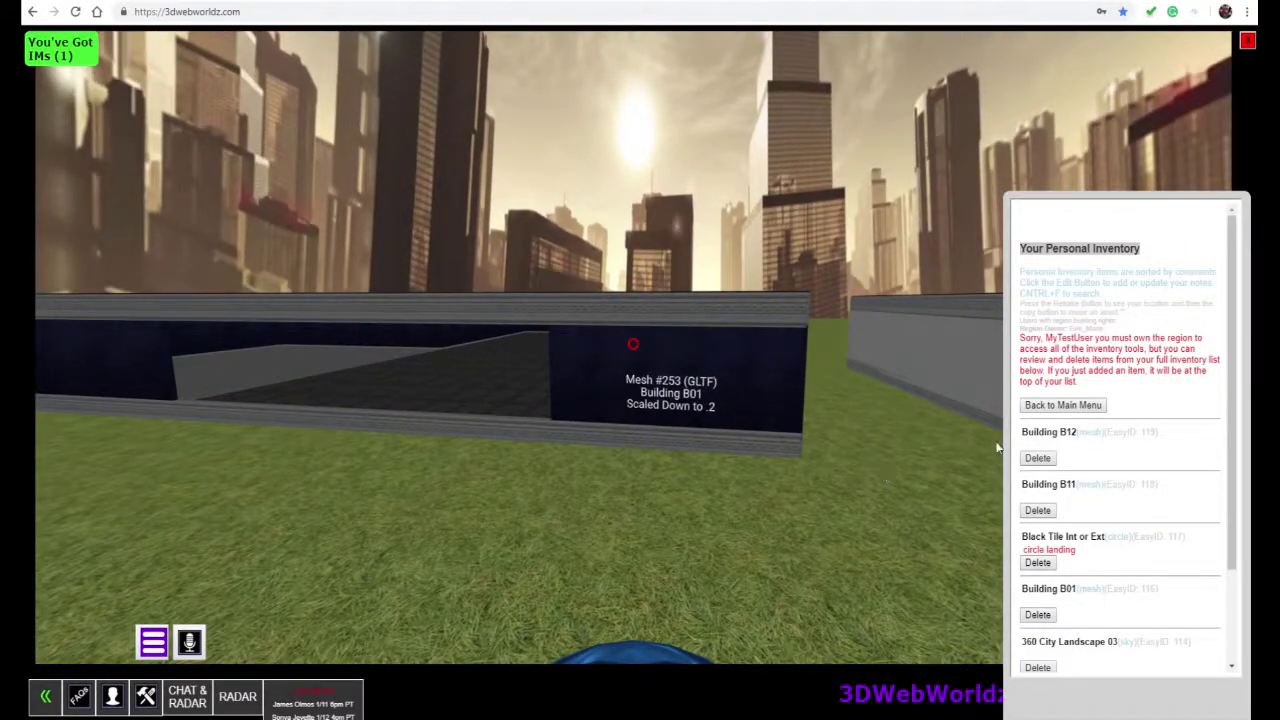
# Step: Return to the Free Shopping items and take a copy of Building B01 into the personal inventory, highlighting its entry
pyautogui.click(1052, 405)
pyautogui.click(1049, 460)
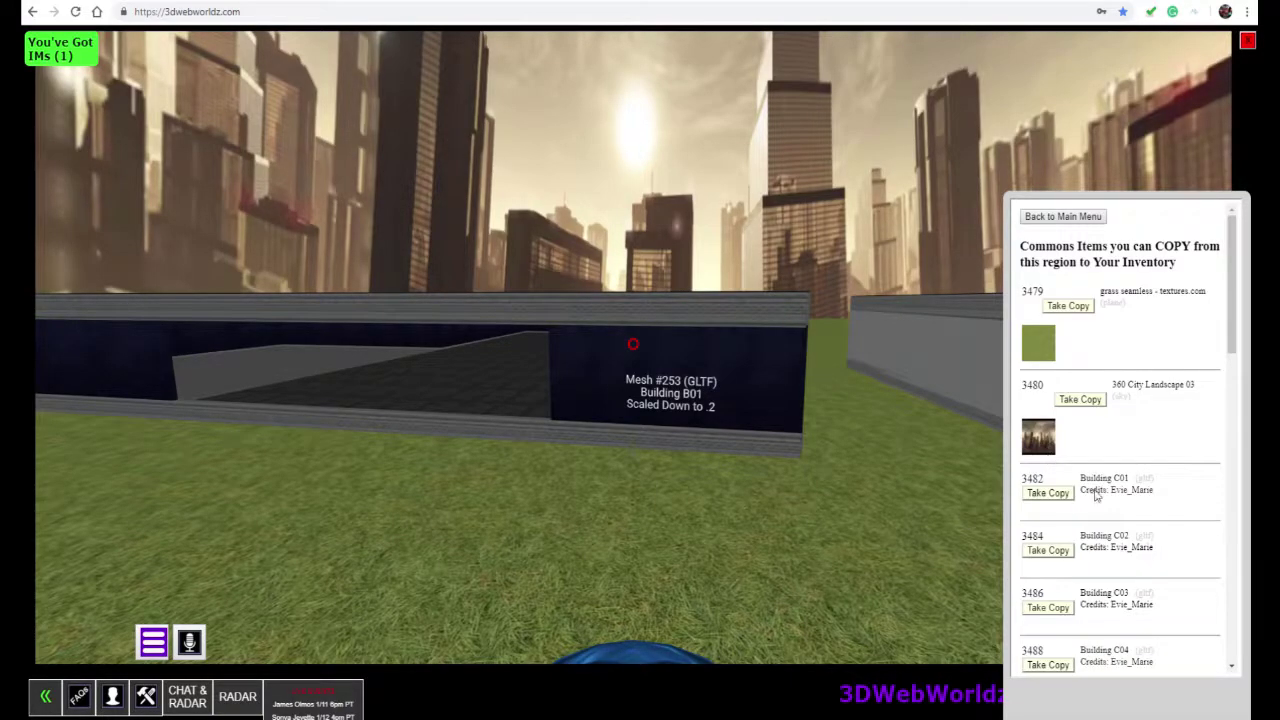
pyautogui.scroll(-3, 1166, 458)
pyautogui.scroll(-5, 1166, 461)
pyautogui.scroll(-1, 1166, 461)
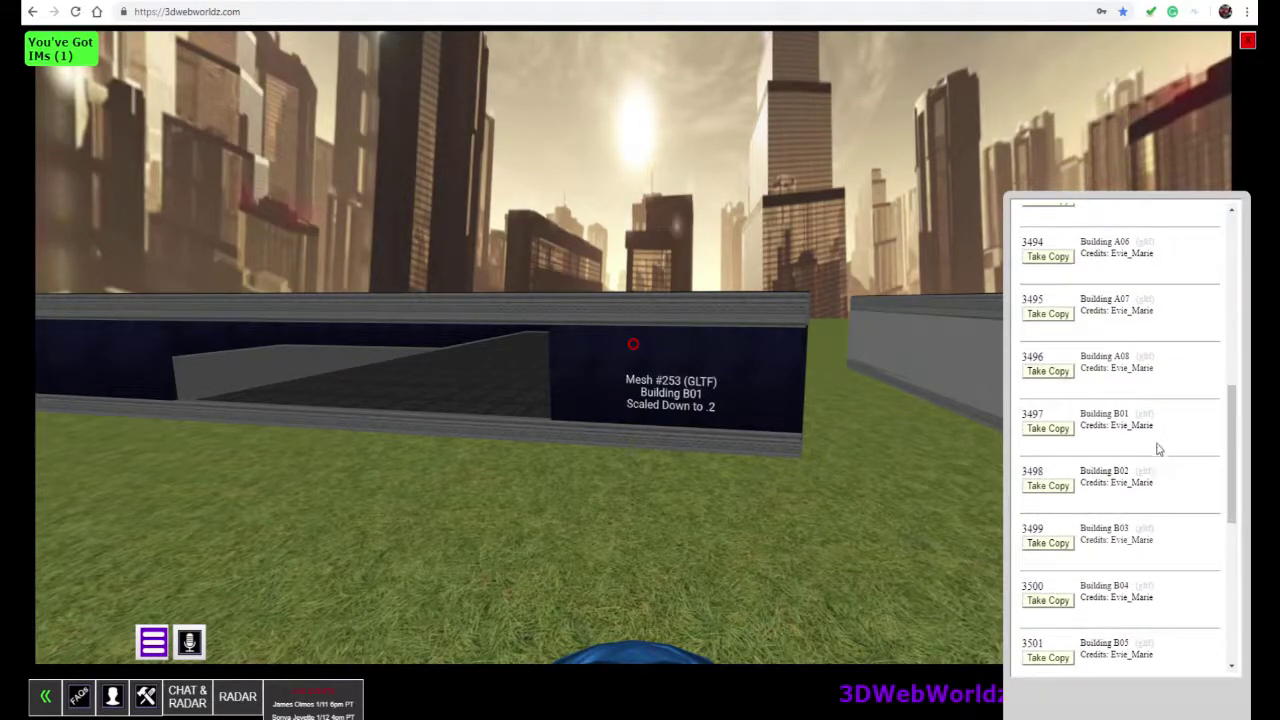
pyautogui.click(1047, 429)
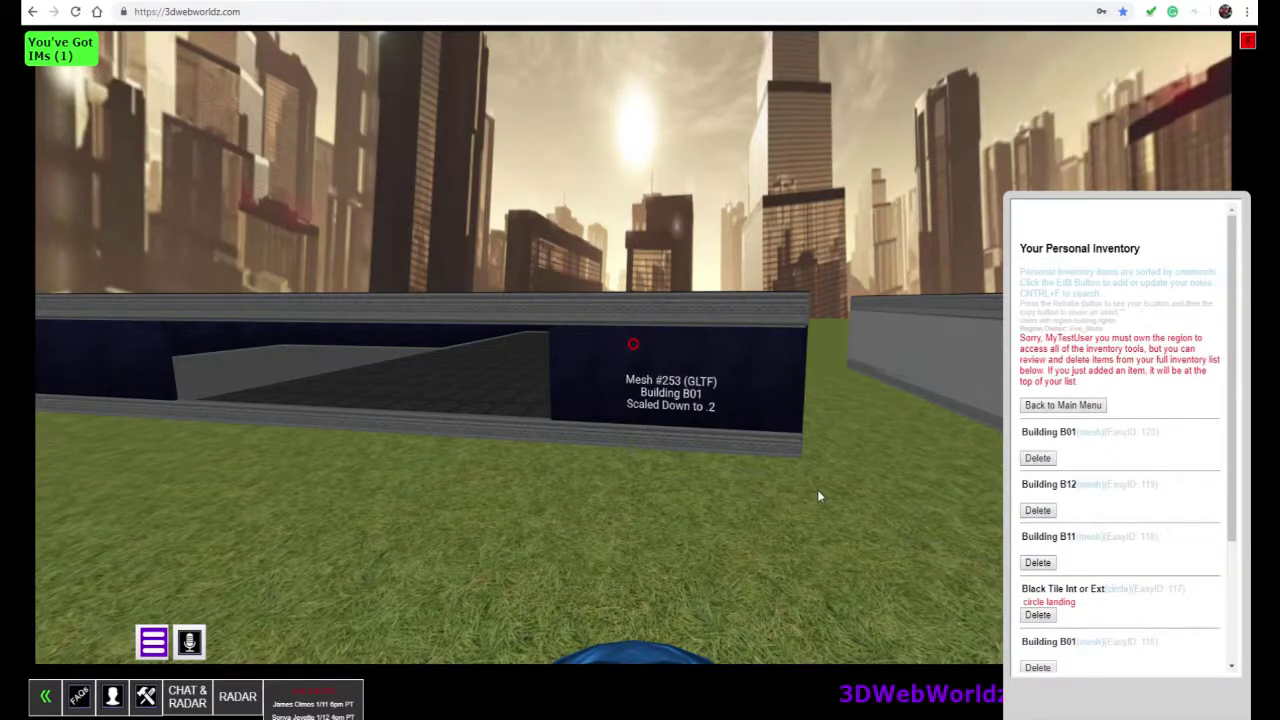
pyautogui.moveTo(1093, 433); pyautogui.dragTo(1019, 436)
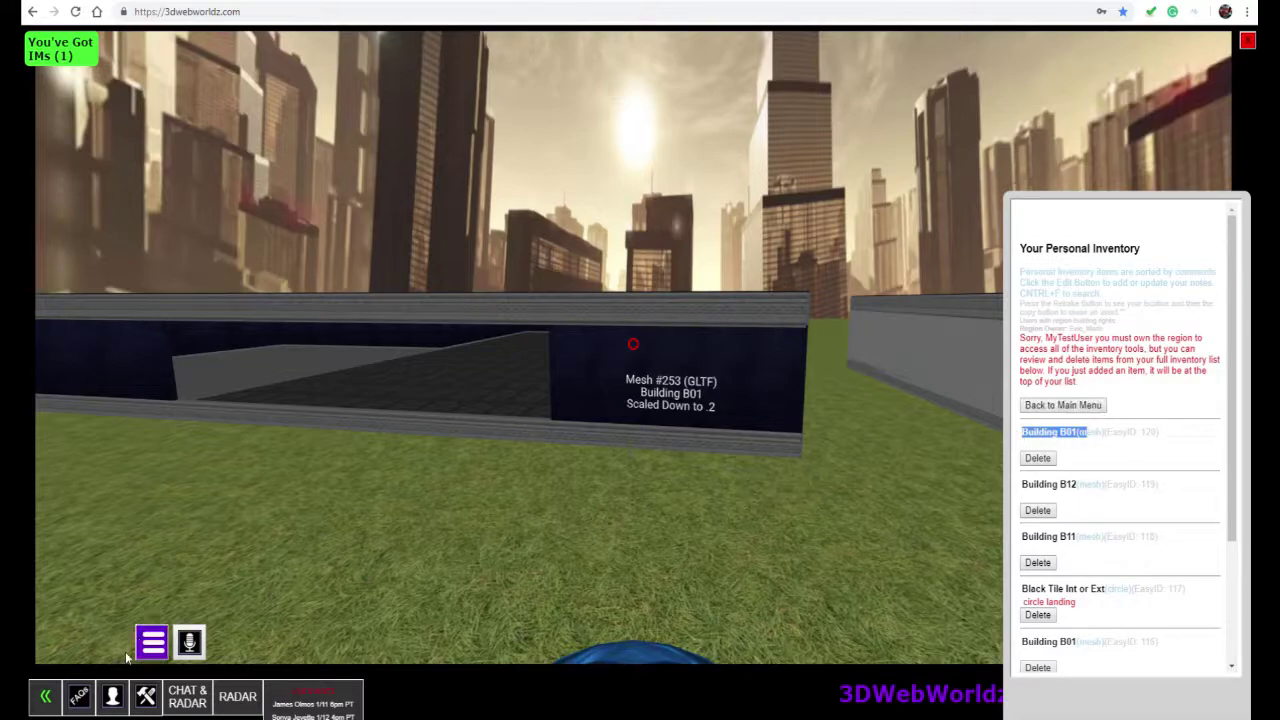
# Step: Teleport to Meeting Room Rental #74 from the Rentals category of the Teleport Directory
pyautogui.click(153, 641)
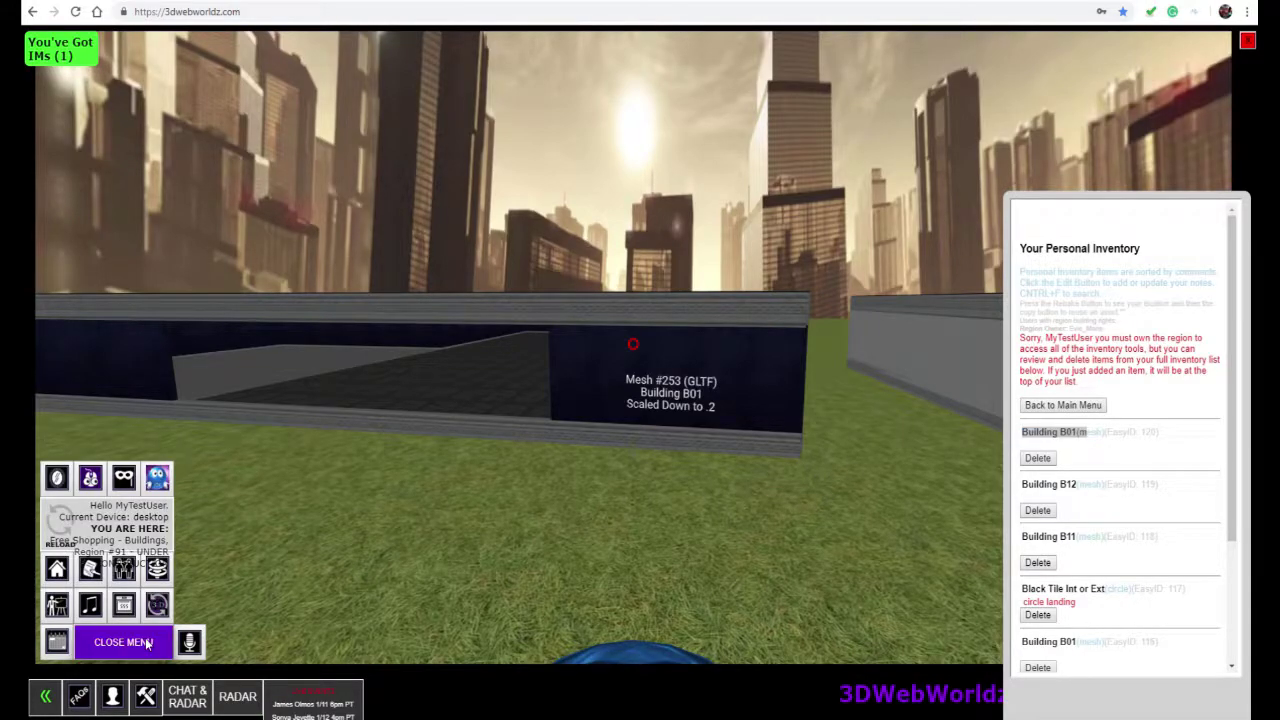
pyautogui.click(157, 569)
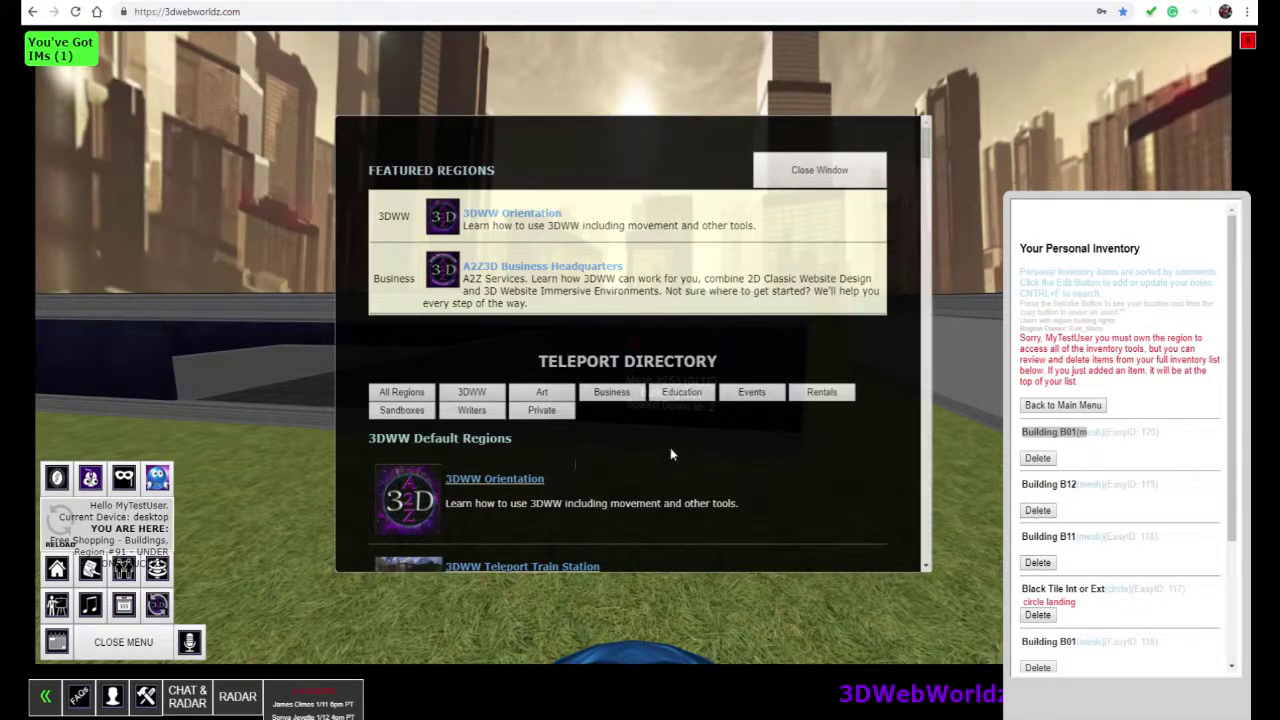
pyautogui.click(823, 396)
pyautogui.scroll(-10, 715, 420)
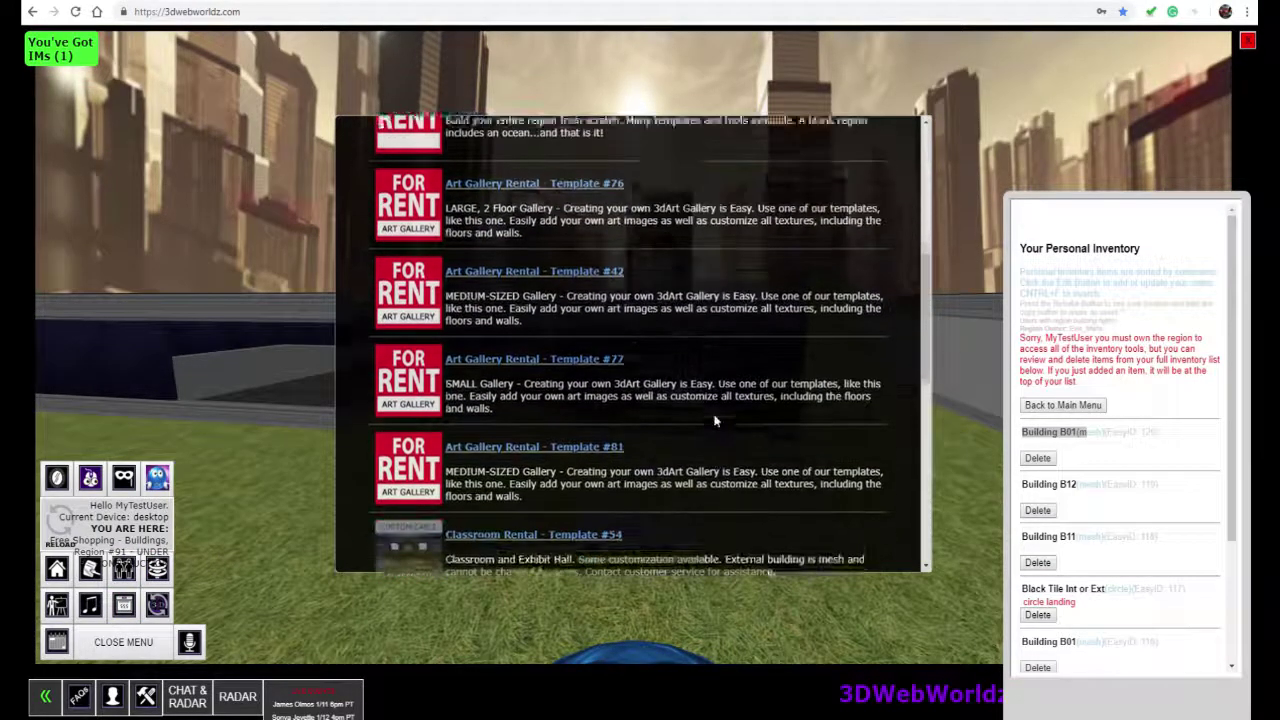
pyautogui.scroll(-1, 715, 420)
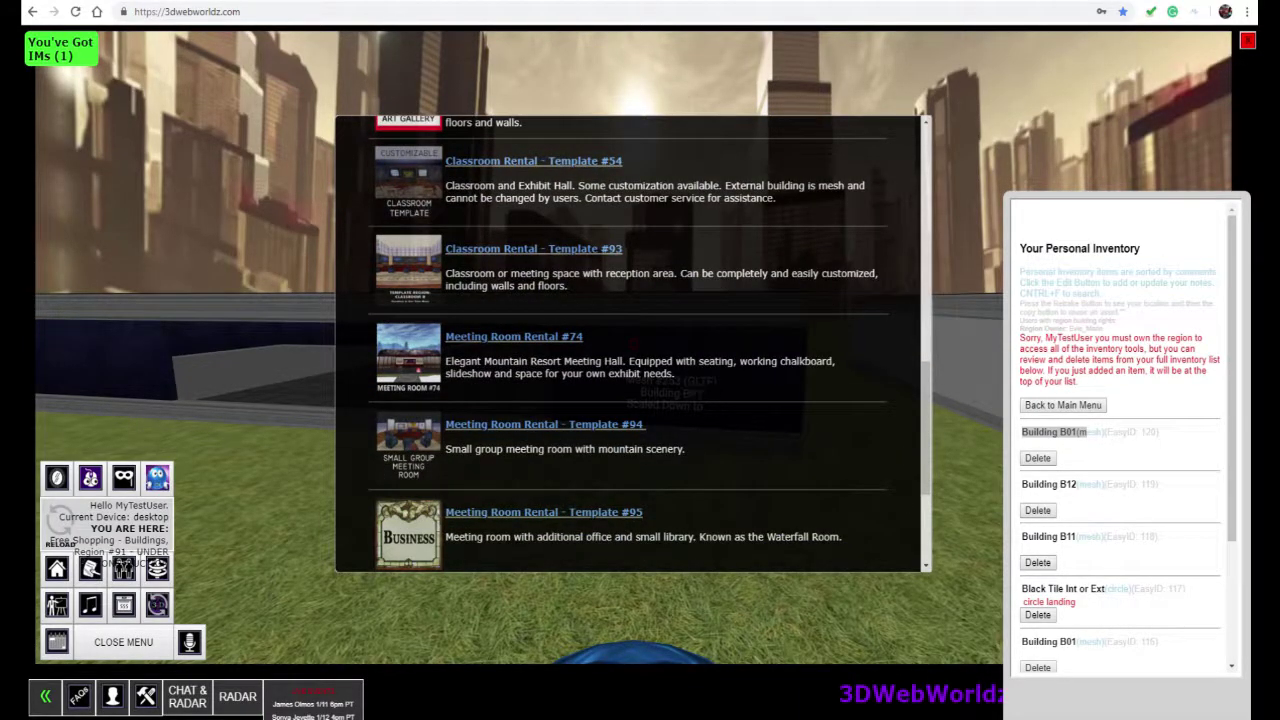
pyautogui.click(506, 338)
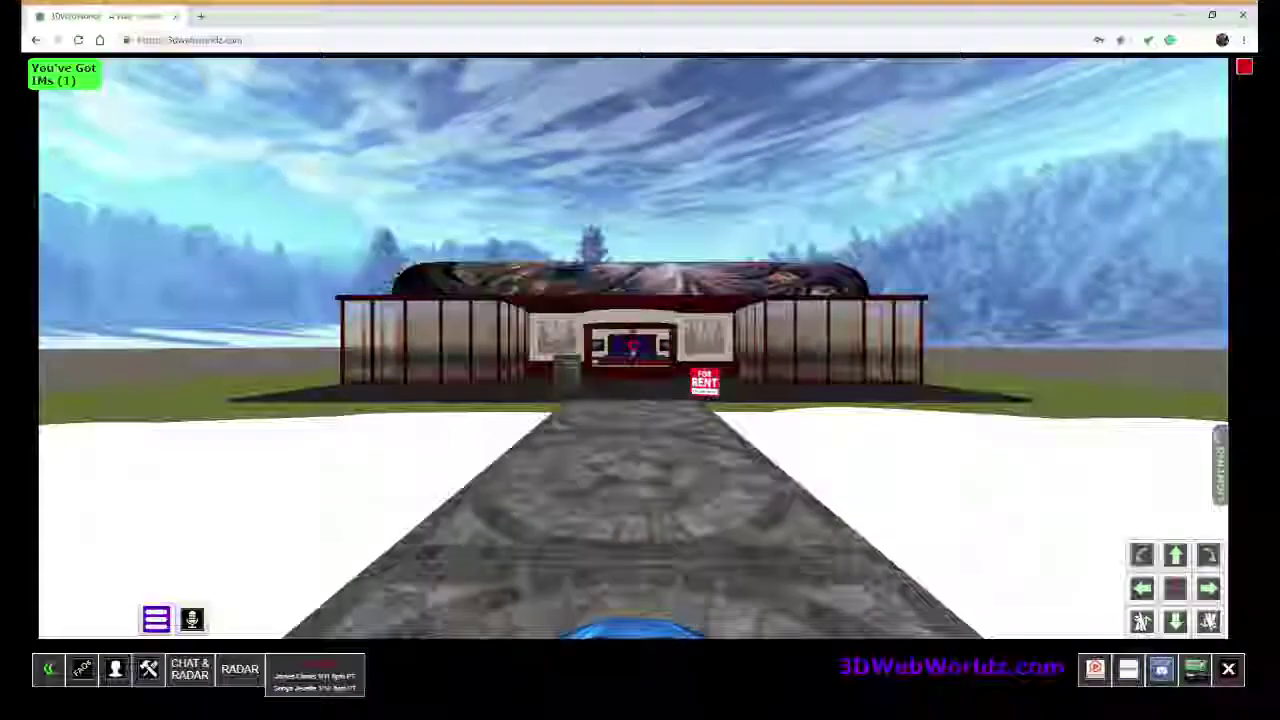
# Step: Walk the avatar along the stone path, past the For Rent sign, up to the meeting hall's entrance
pyautogui.click(626, 490)
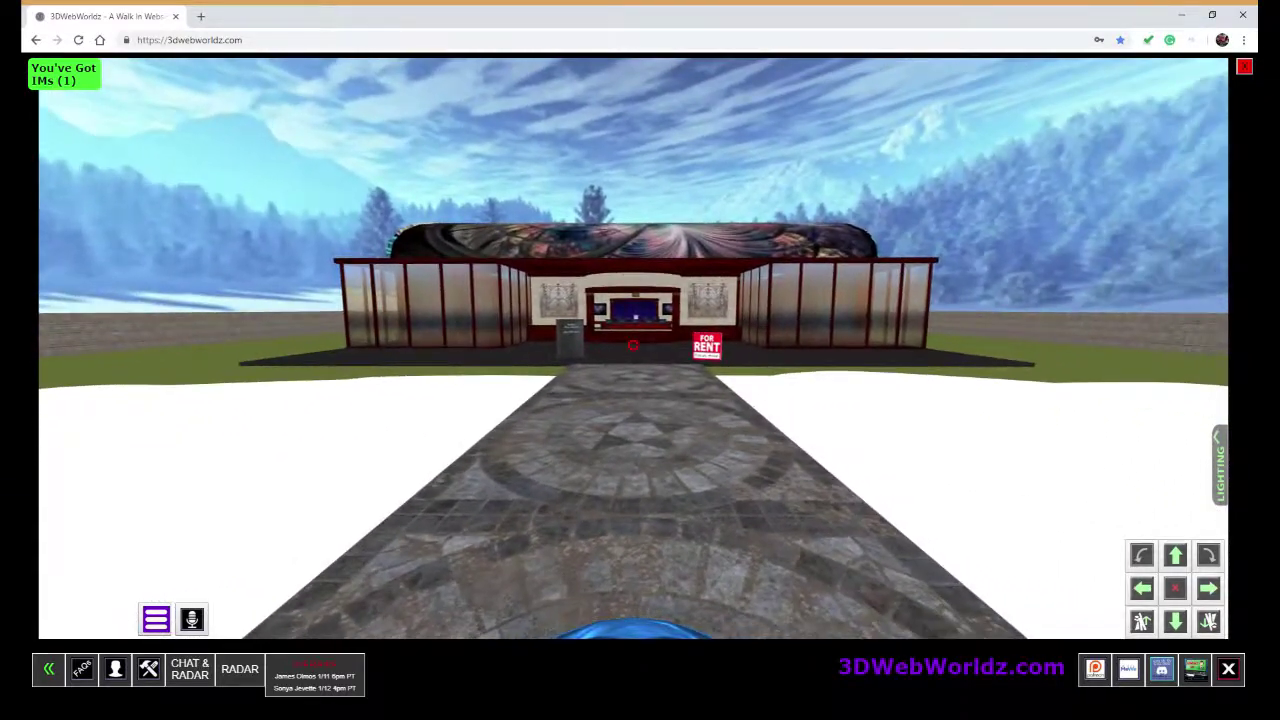
pyautogui.press('Up')
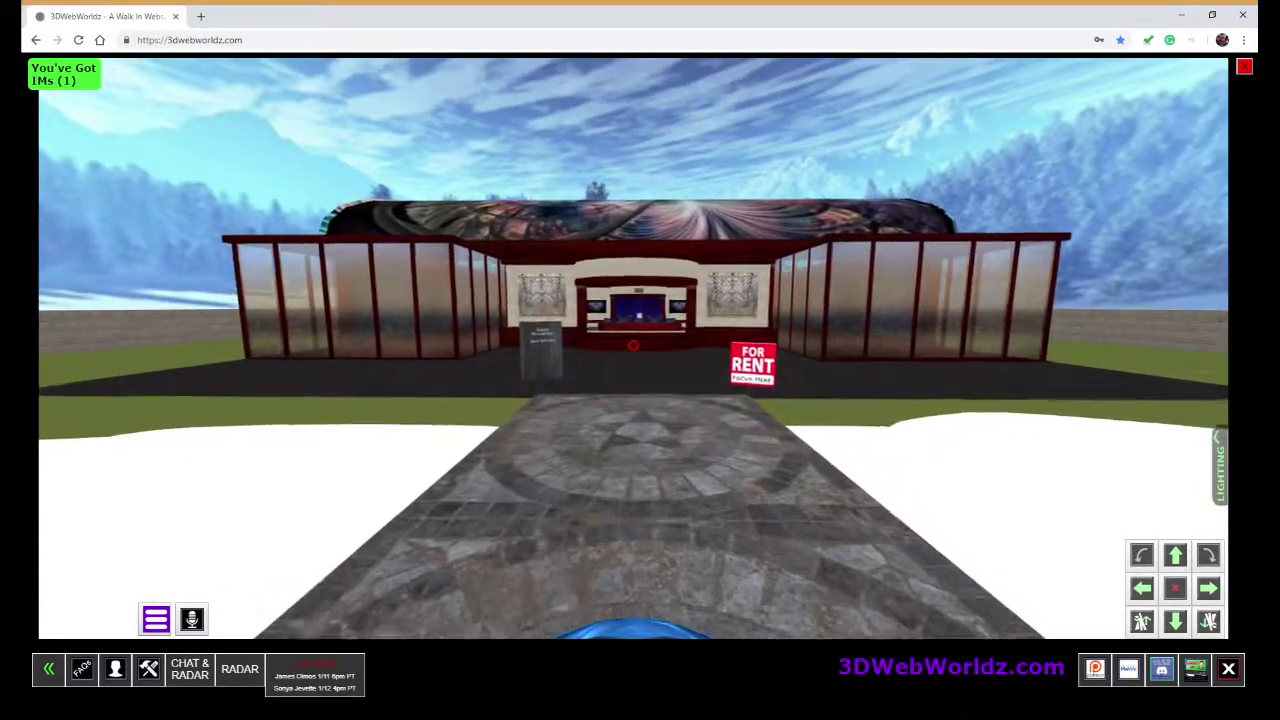
pyautogui.press('Up')
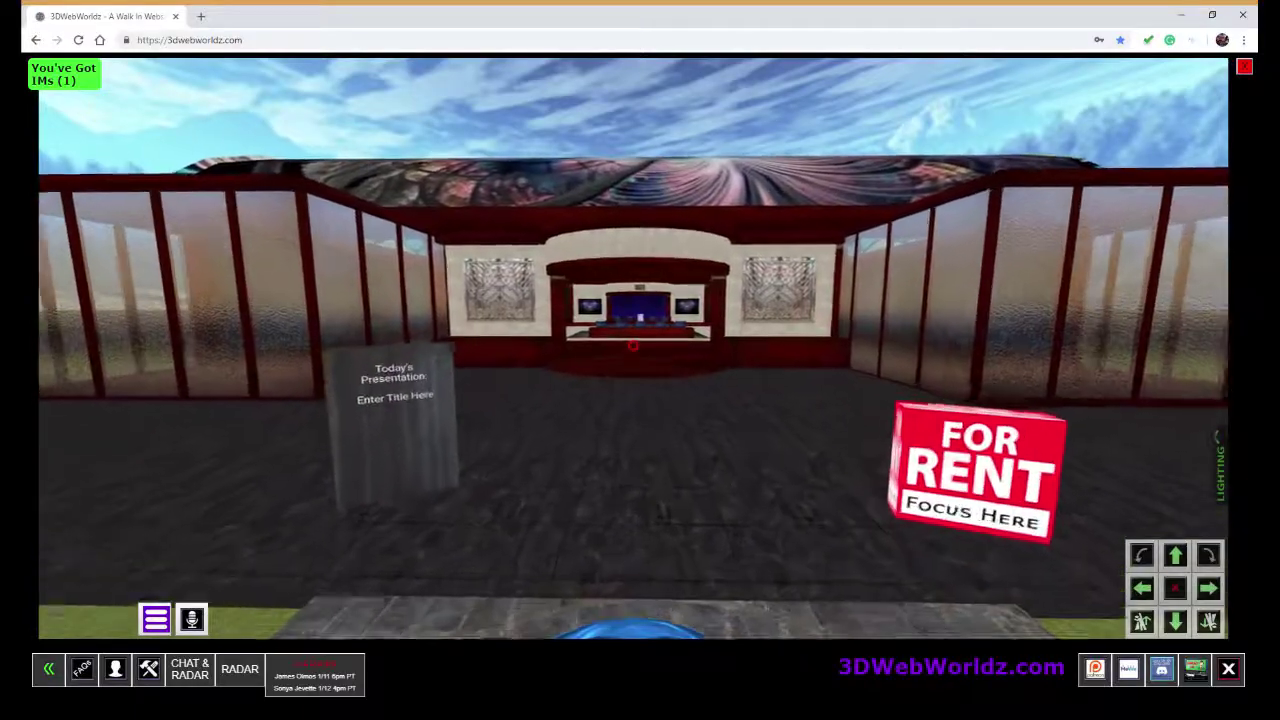
pyautogui.press('Up')
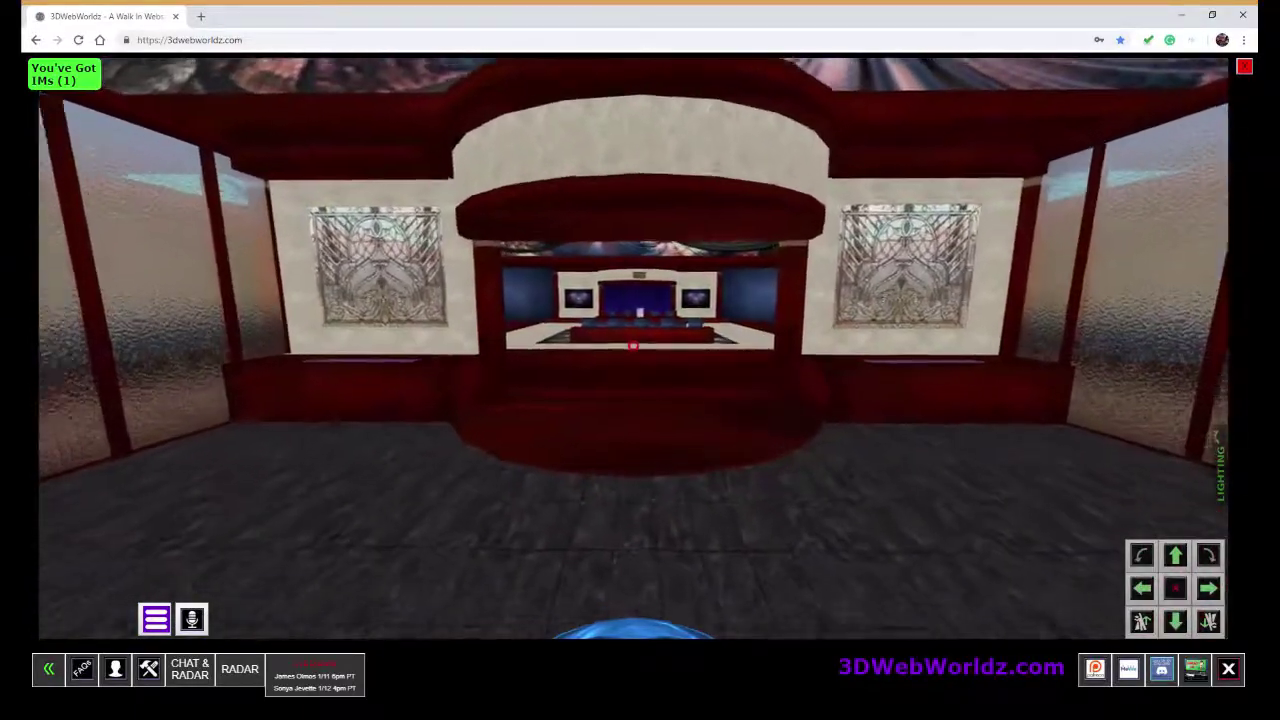
# Step: Walk the avatar through the entrance into the meeting hall, beside the seating rows facing the stage
pyautogui.press('Up')
pyautogui.press('Right')
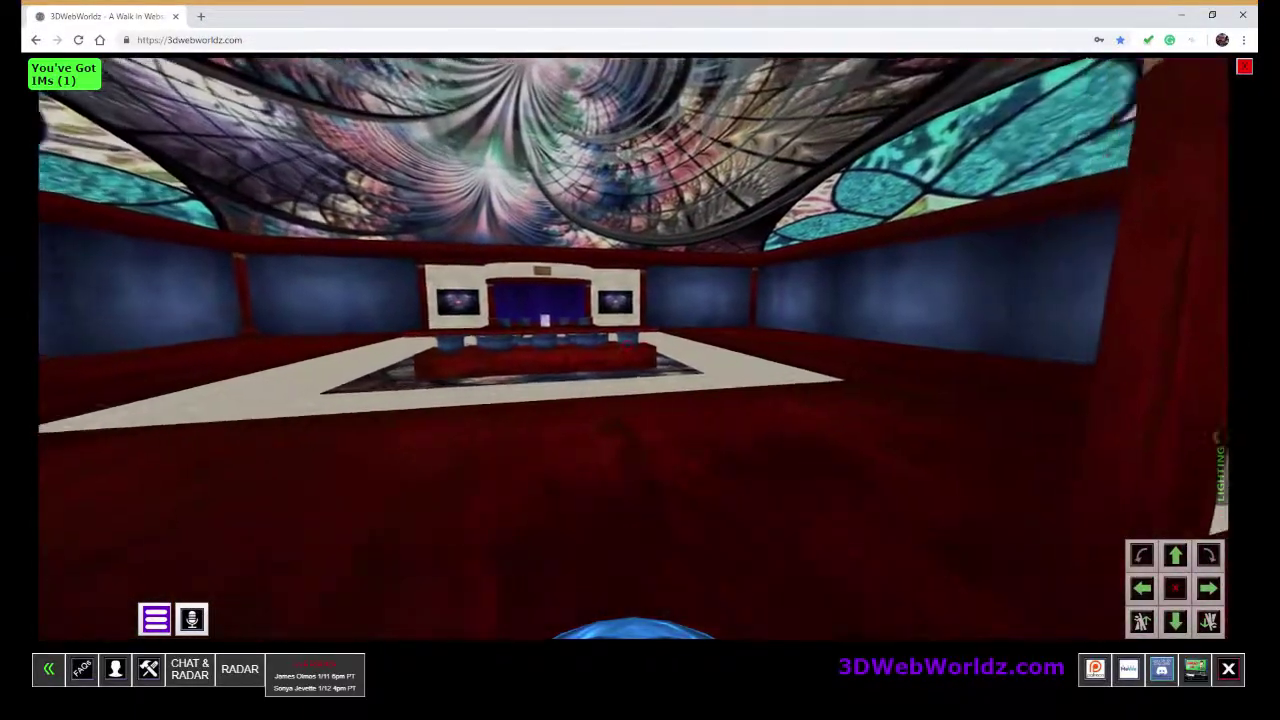
pyautogui.press('Up')
pyautogui.press('Right')
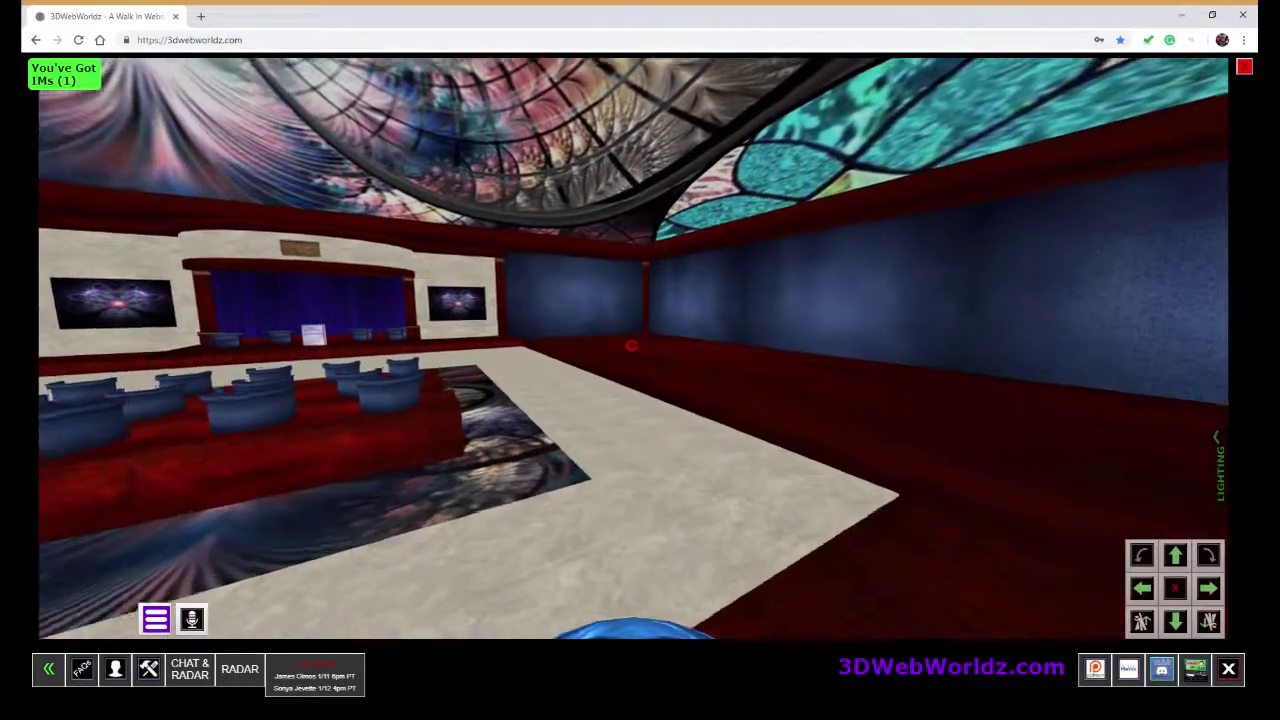
pyautogui.press('Left')
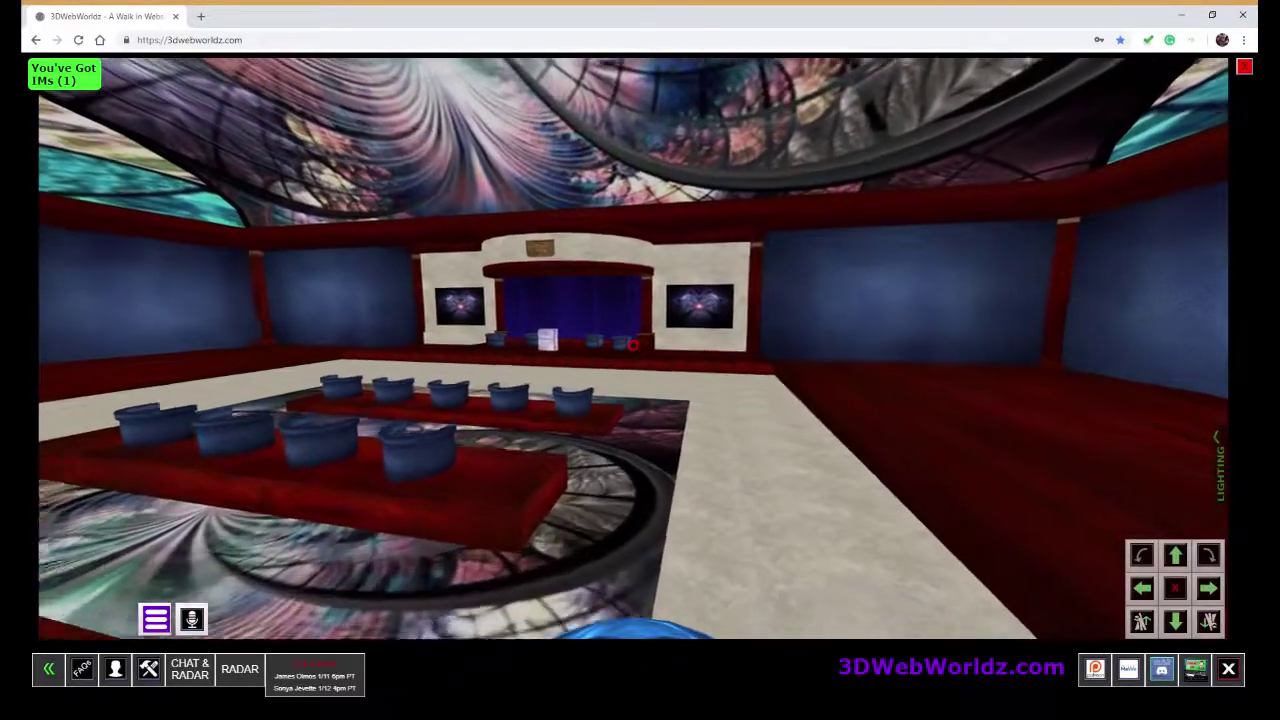
# Step: Turn the avatar around inside the hall to examine the entrance wall, its stained-glass panels and the seating
pyautogui.press('Left')
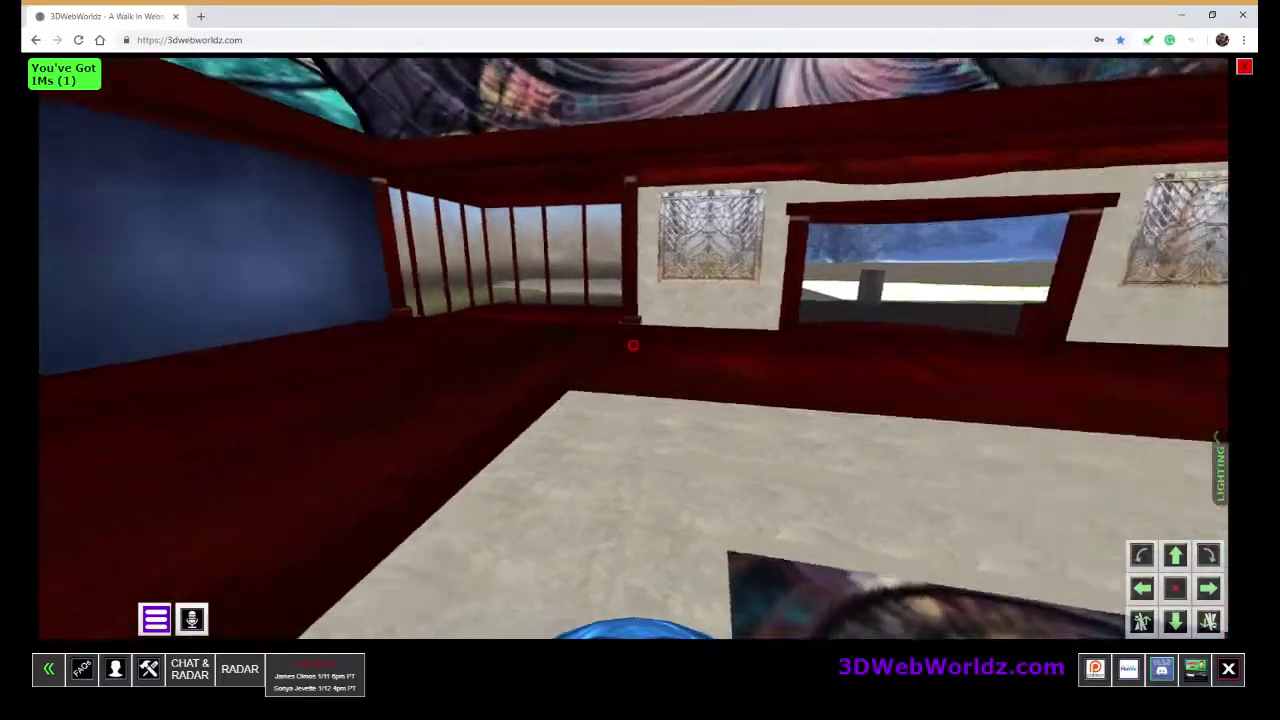
pyautogui.press('Right')
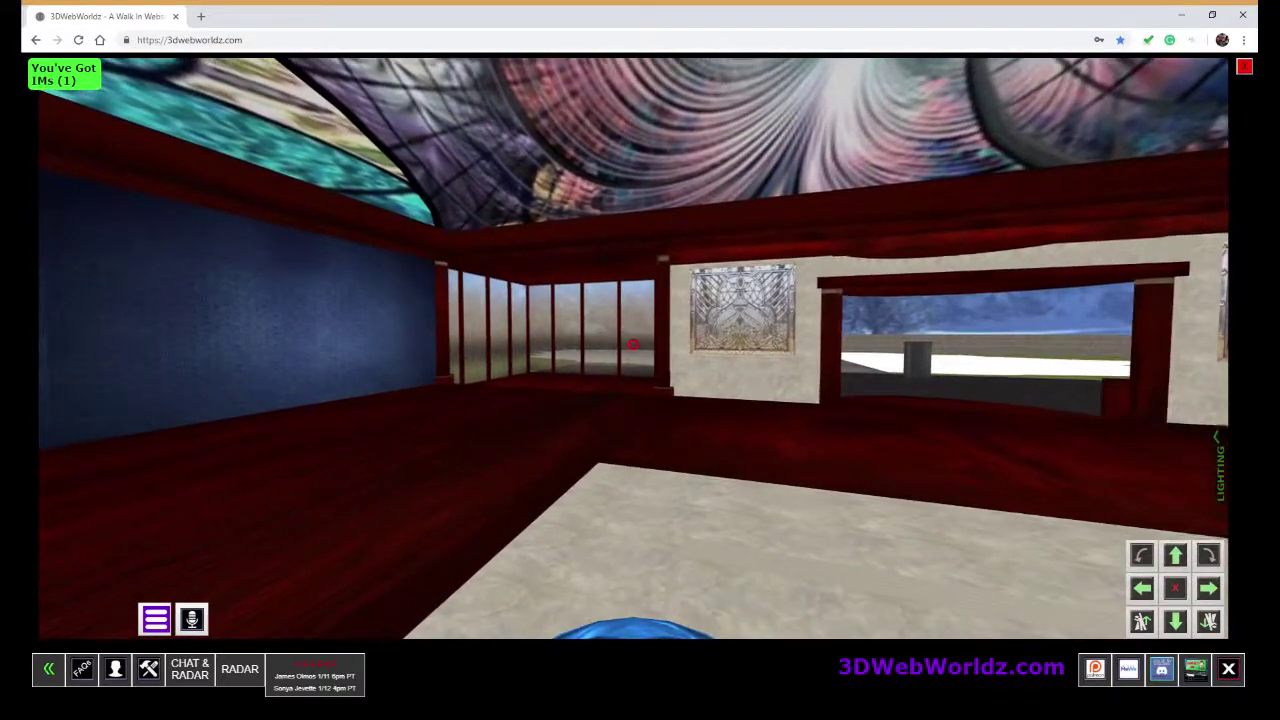
pyautogui.press('Left')
pyautogui.press('Right')
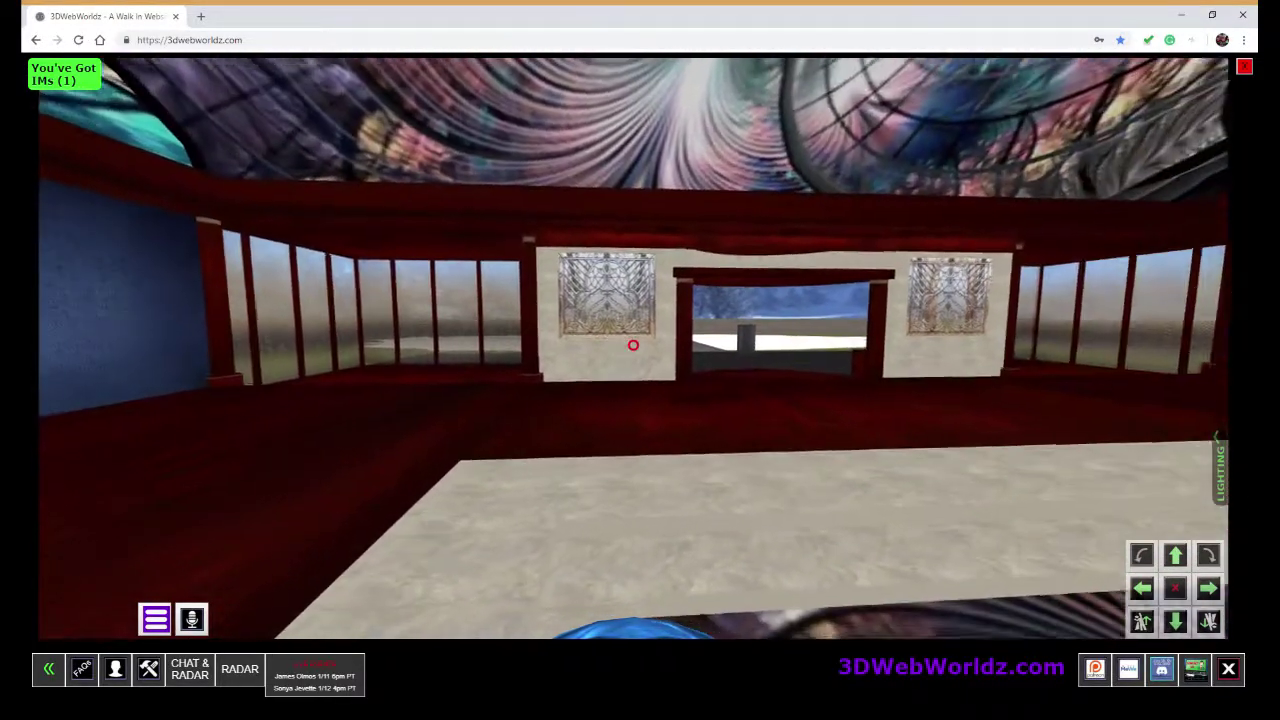
pyautogui.press('Right')
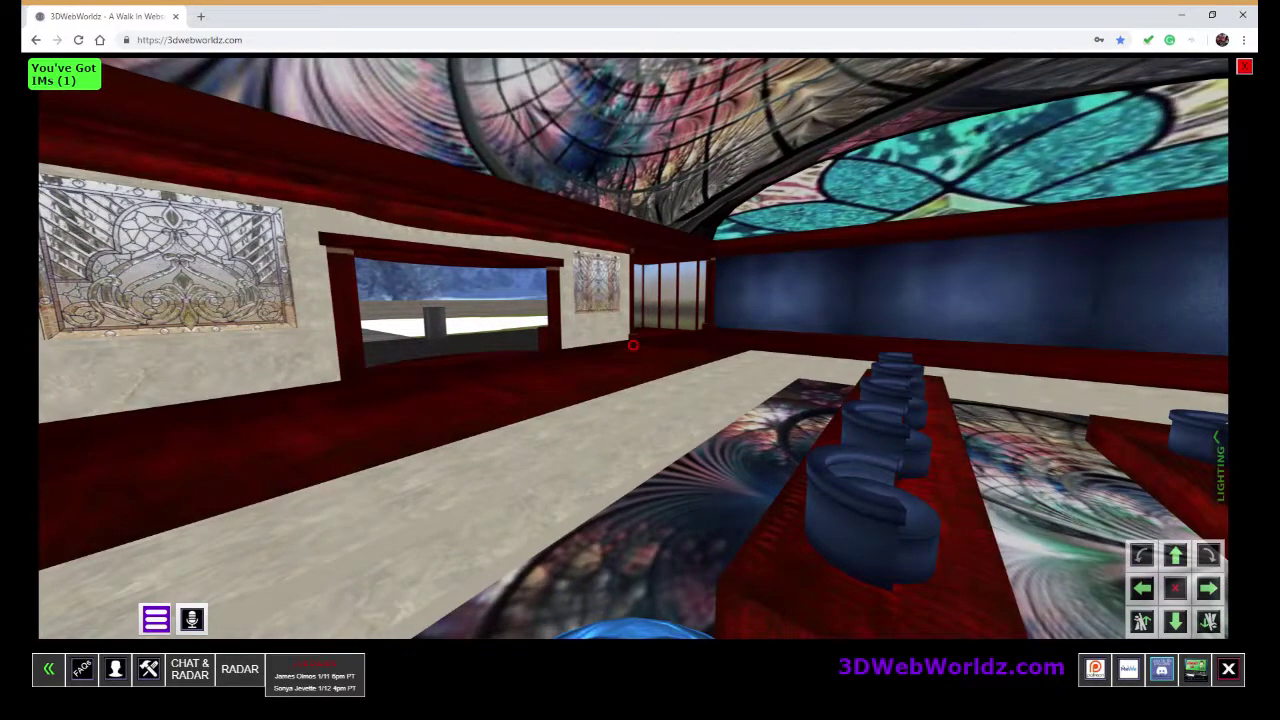
# Step: Open the editing tools, highlight the building-rights notice, and copy Brown Gold Stained Glass (3910) from Free Shopping into the personal inventory
pyautogui.click(149, 672)
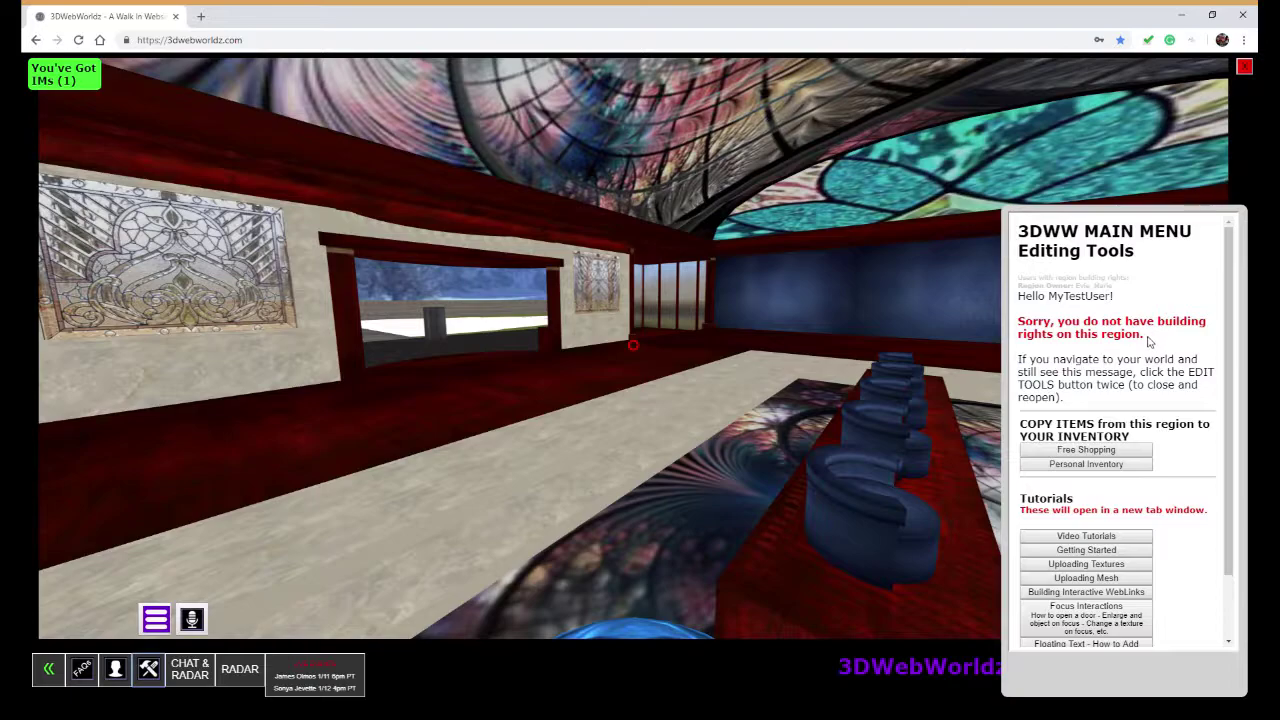
pyautogui.moveTo(1148, 342); pyautogui.dragTo(1011, 326)
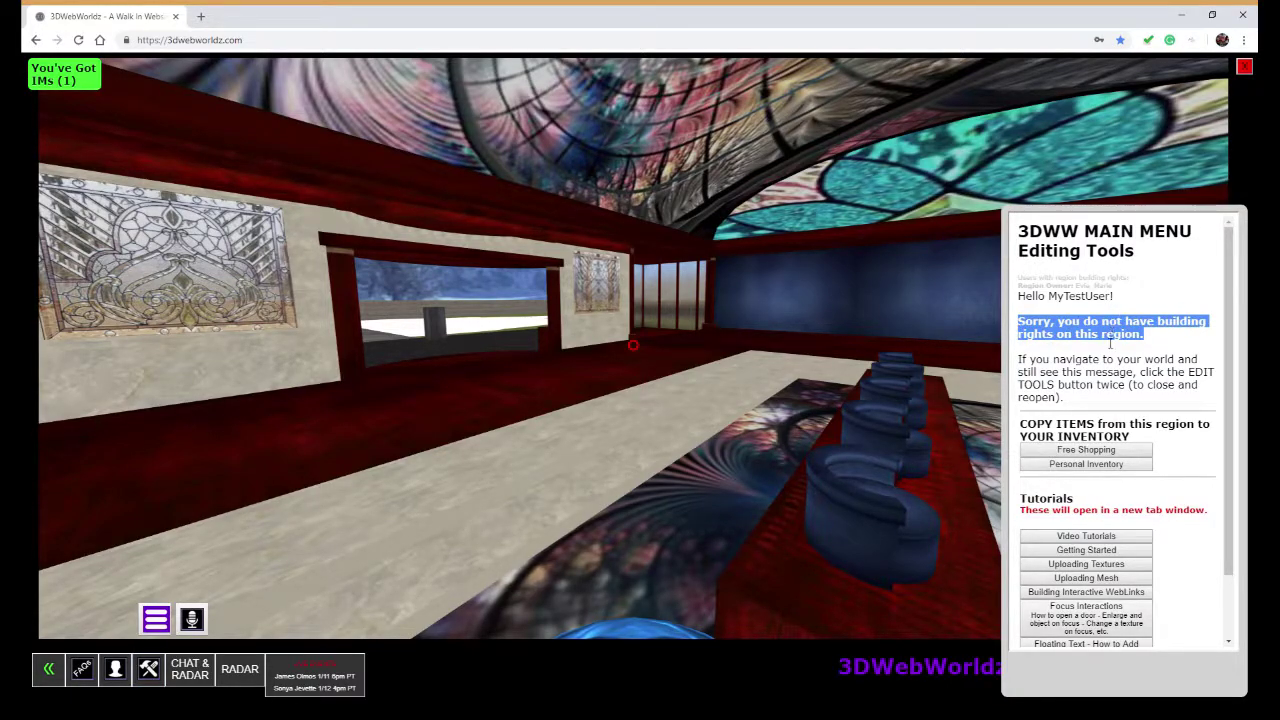
pyautogui.click(1068, 451)
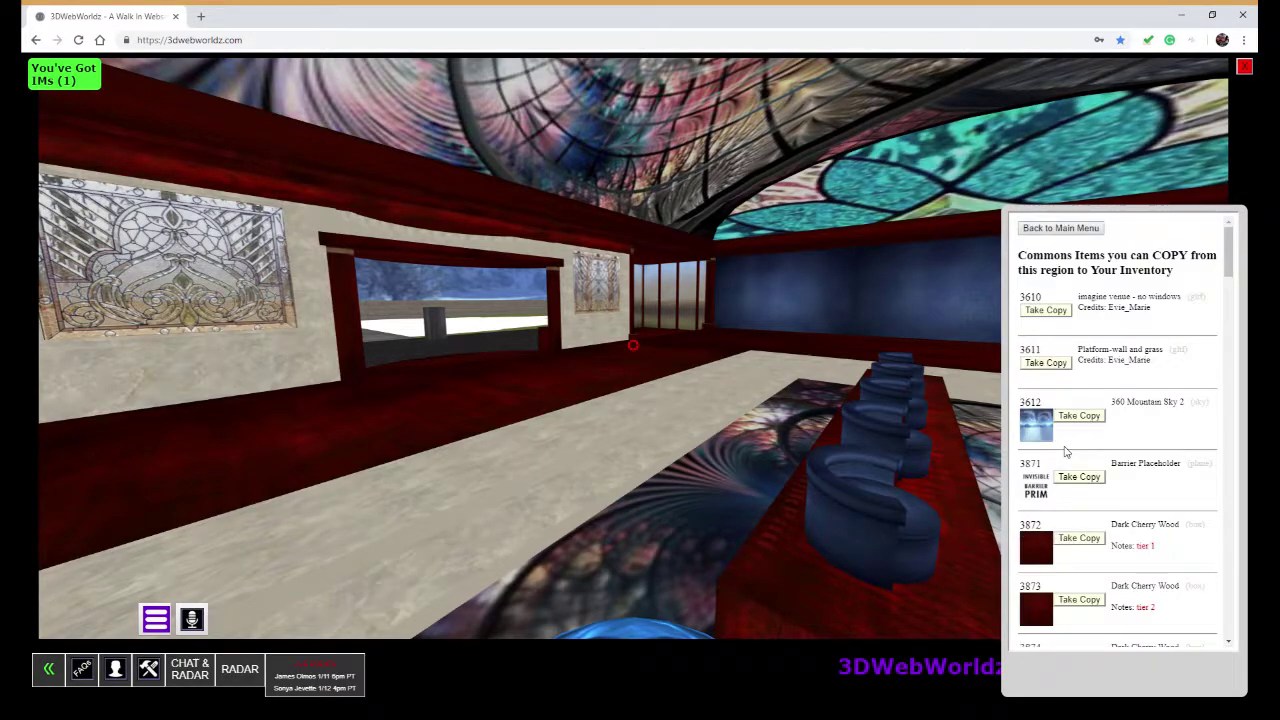
pyautogui.scroll(-10, 1197, 397)
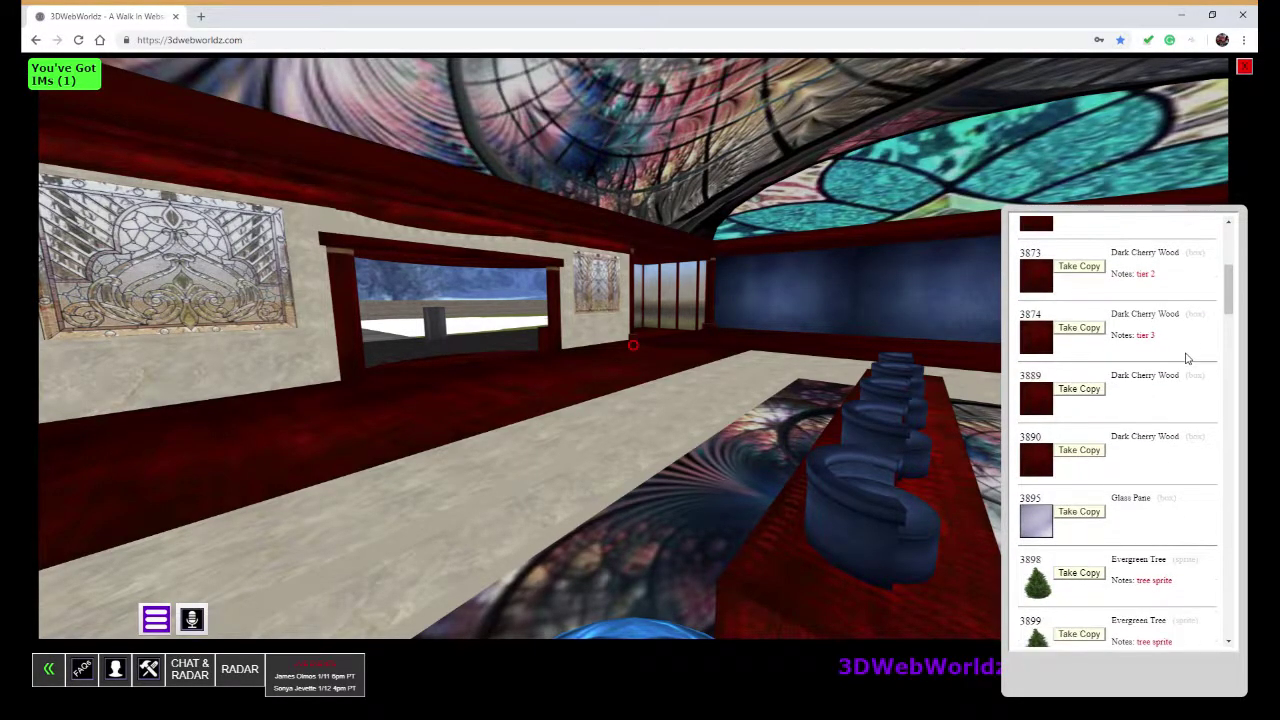
pyautogui.scroll(-6, 1187, 358)
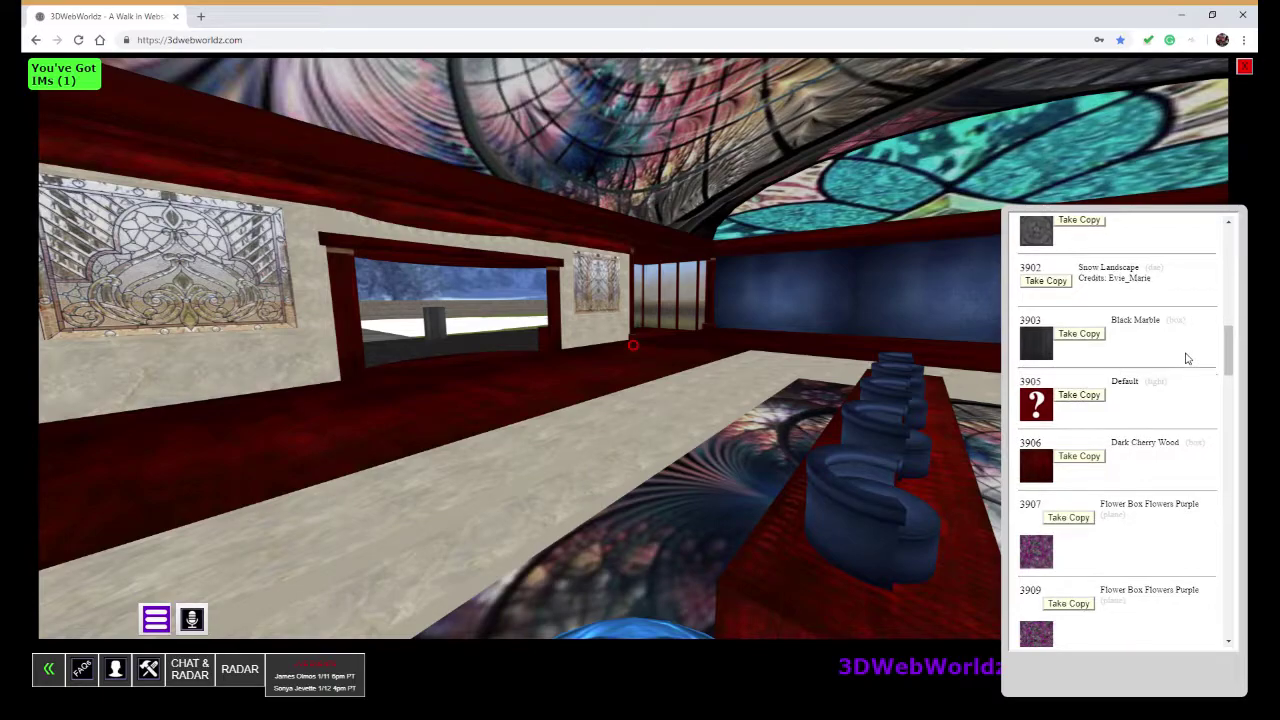
pyautogui.scroll(-4, 1187, 358)
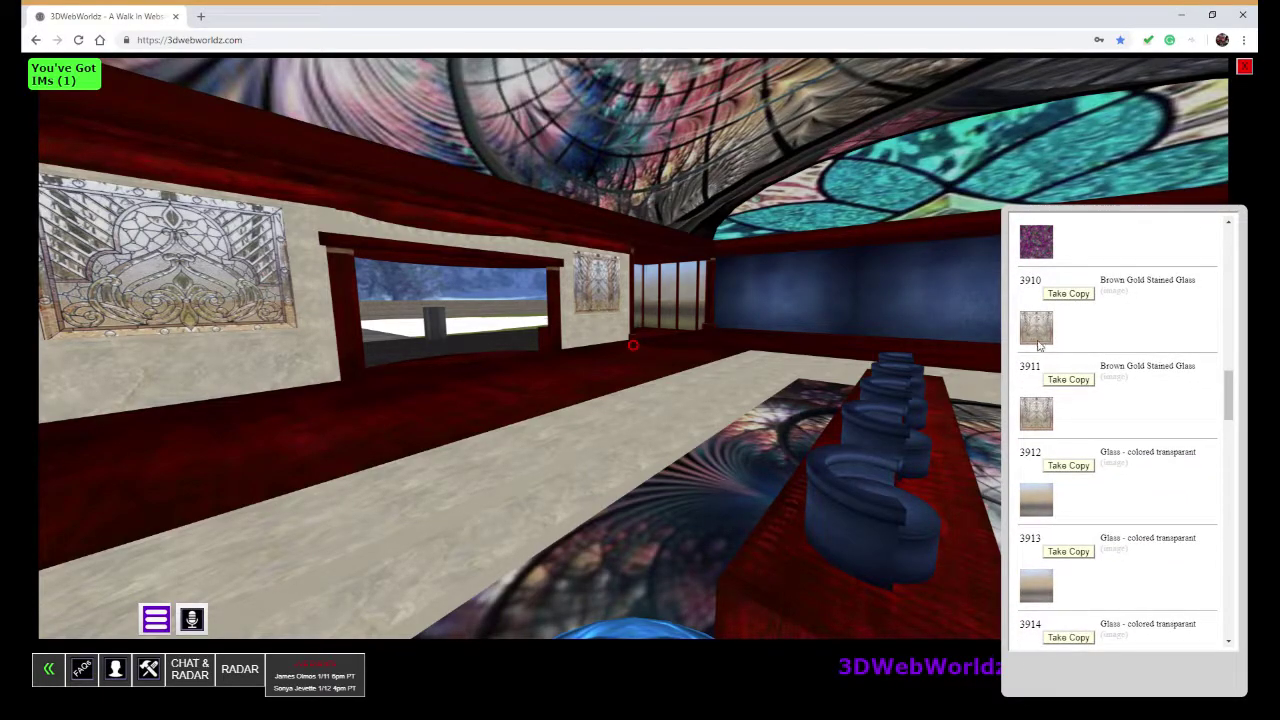
pyautogui.click(1069, 294)
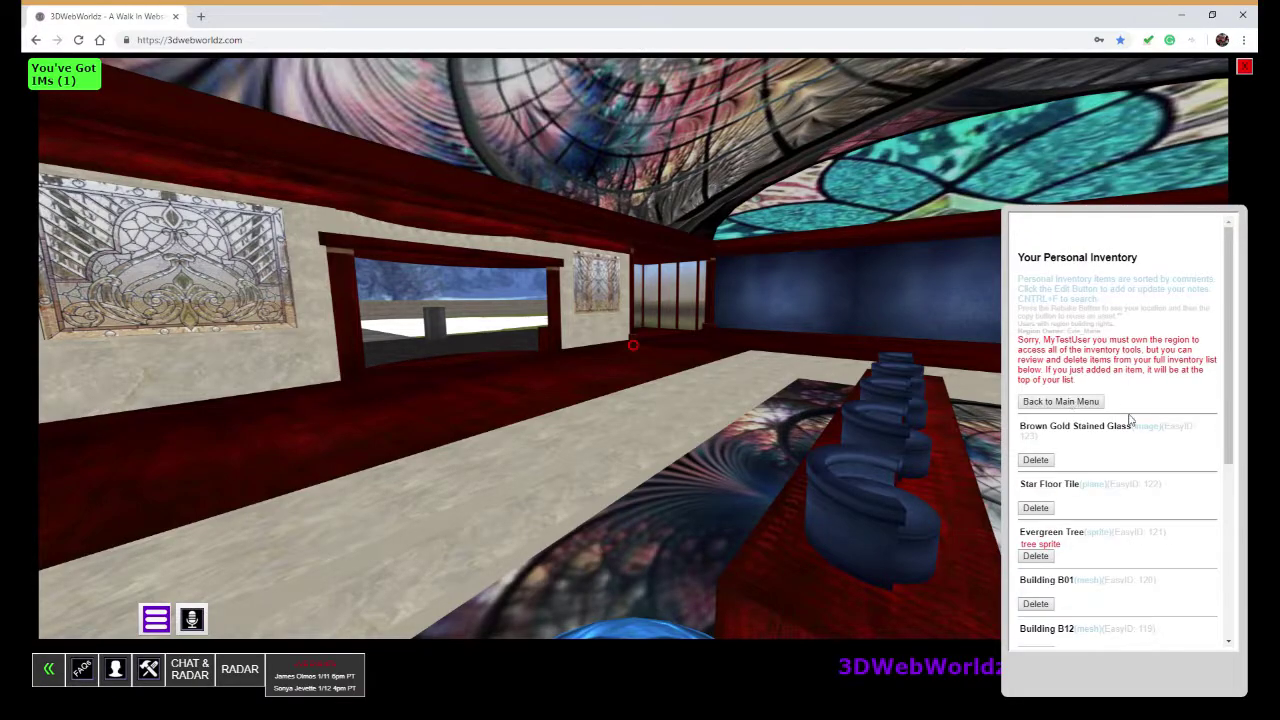
# Step: Return to the Free Shopping items and take a copy of Glass - colored transparant (3913), highlighting its inventory entry
pyautogui.click(1060, 401)
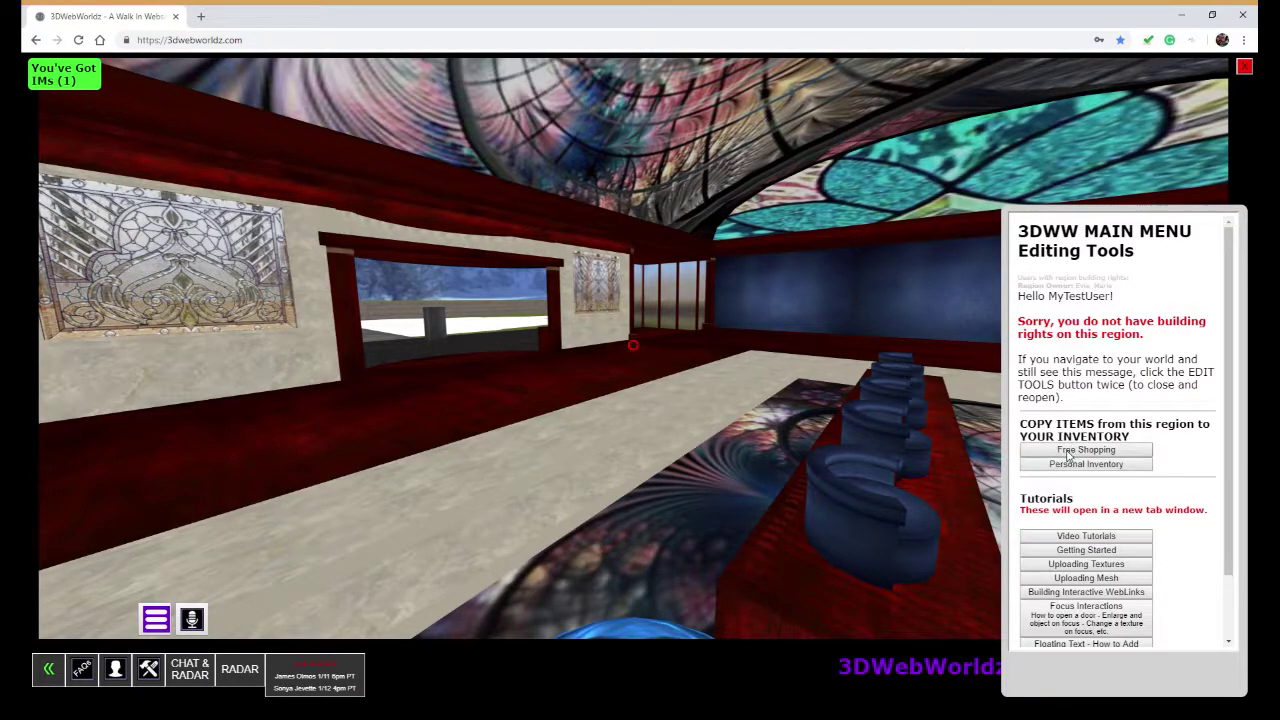
pyautogui.click(1068, 451)
pyautogui.scroll(-10, 1154, 425)
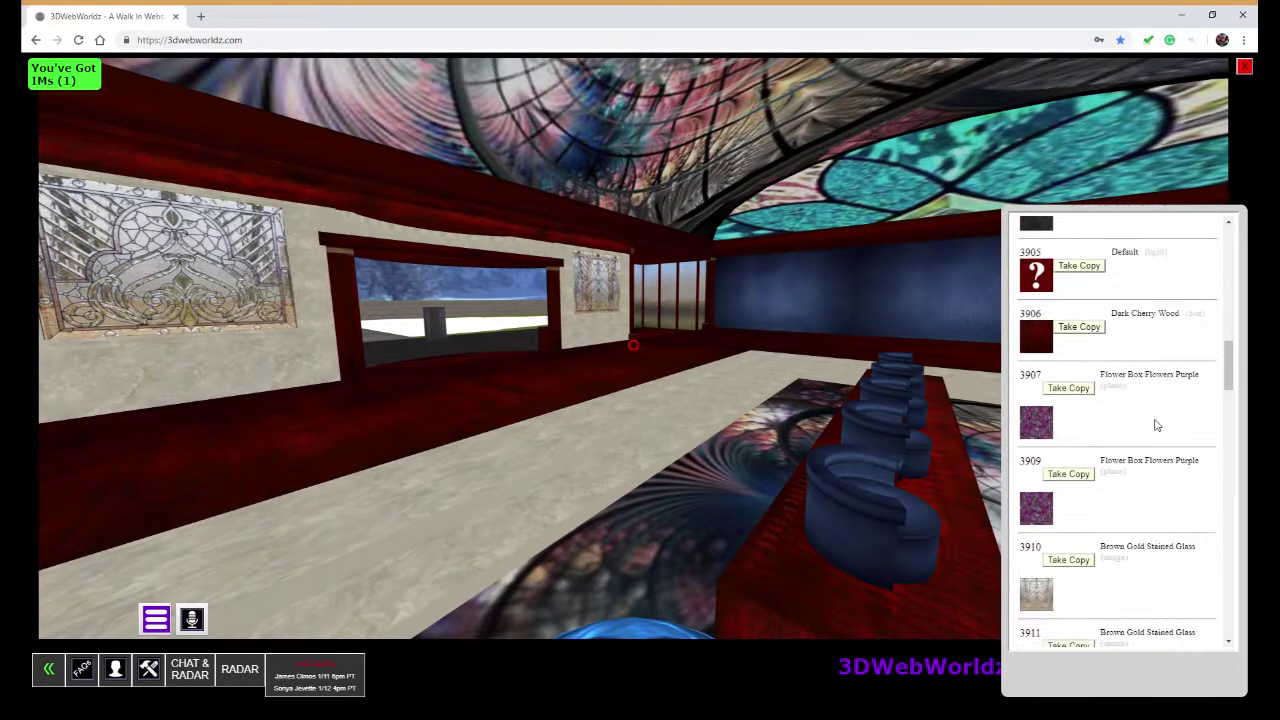
pyautogui.scroll(-3, 1154, 425)
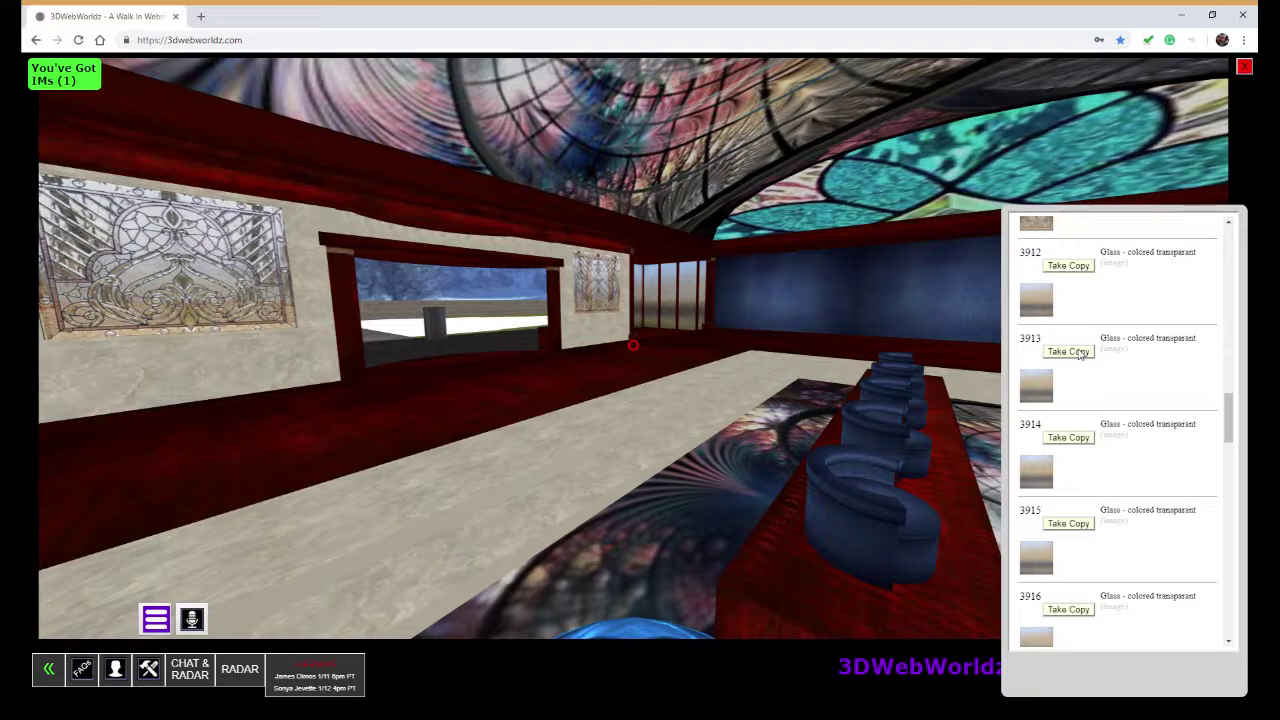
pyautogui.click(1080, 353)
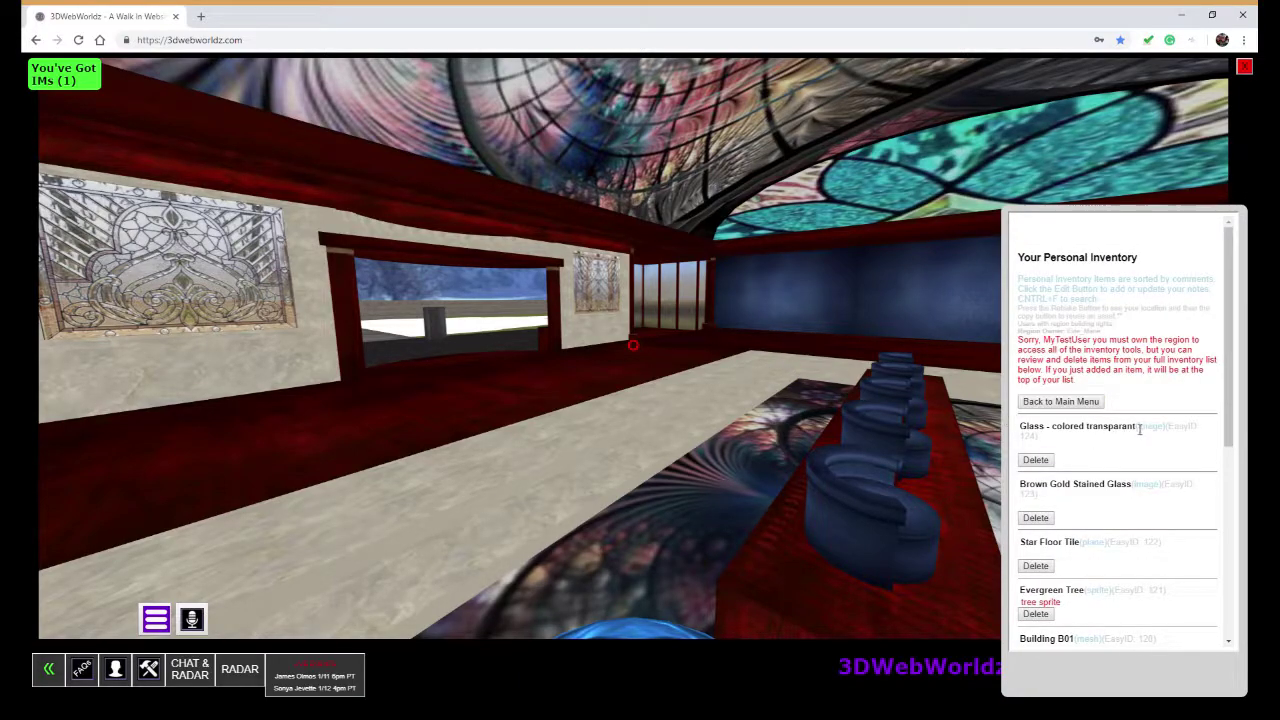
pyautogui.moveTo(1138, 428); pyautogui.dragTo(1019, 427)
# Step: Teleport to the A2Z Building Sandbox from the 3DWW Default Regions of the Teleport Directory
pyautogui.click(157, 622)
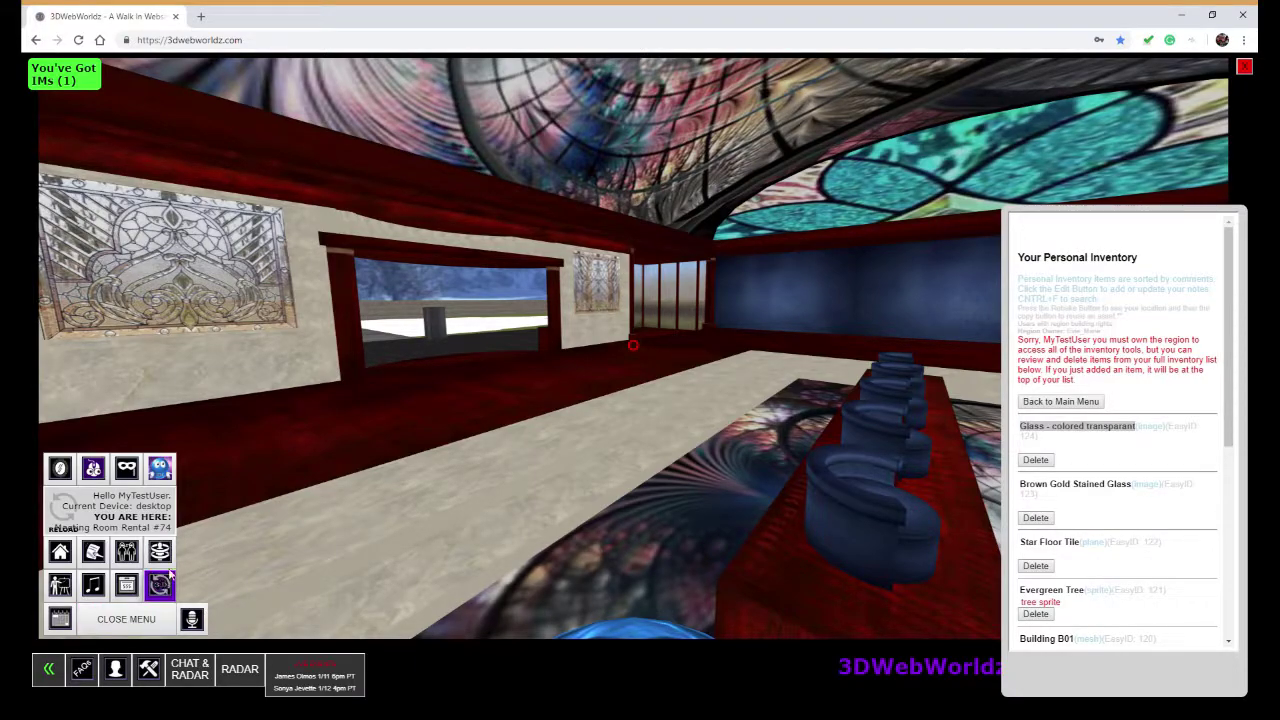
pyautogui.click(166, 557)
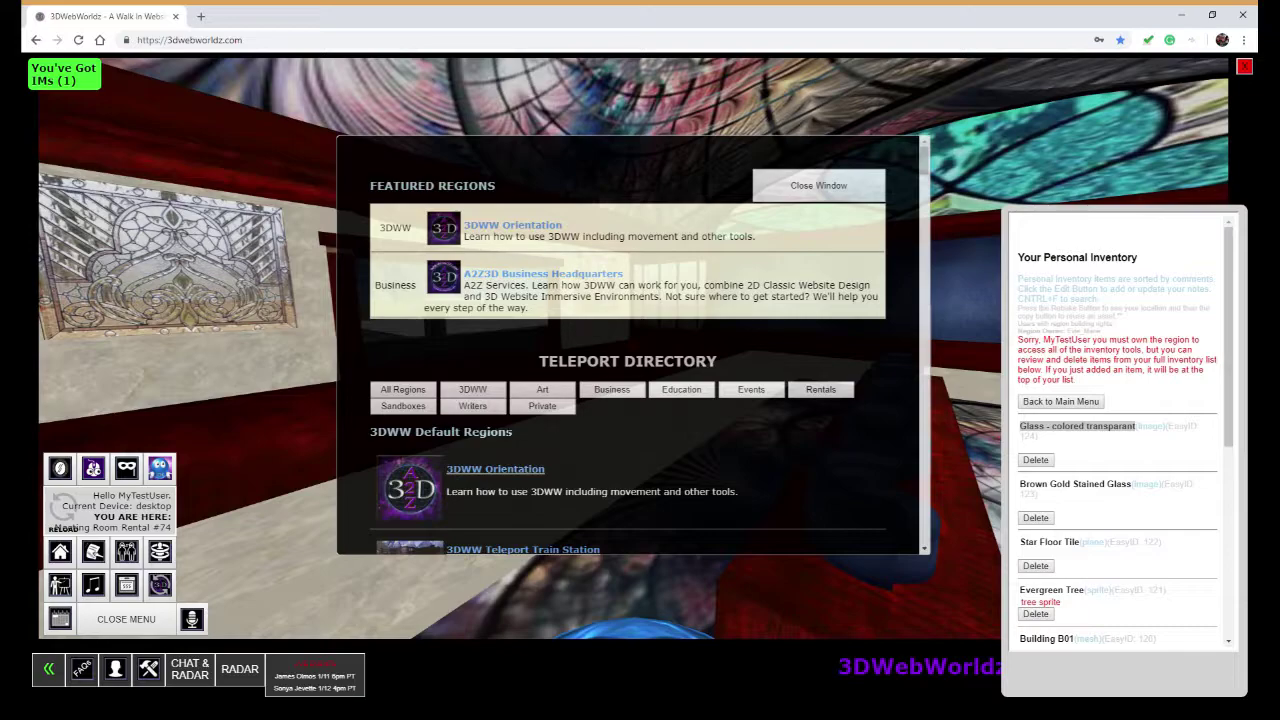
pyautogui.scroll(-5, 604, 429)
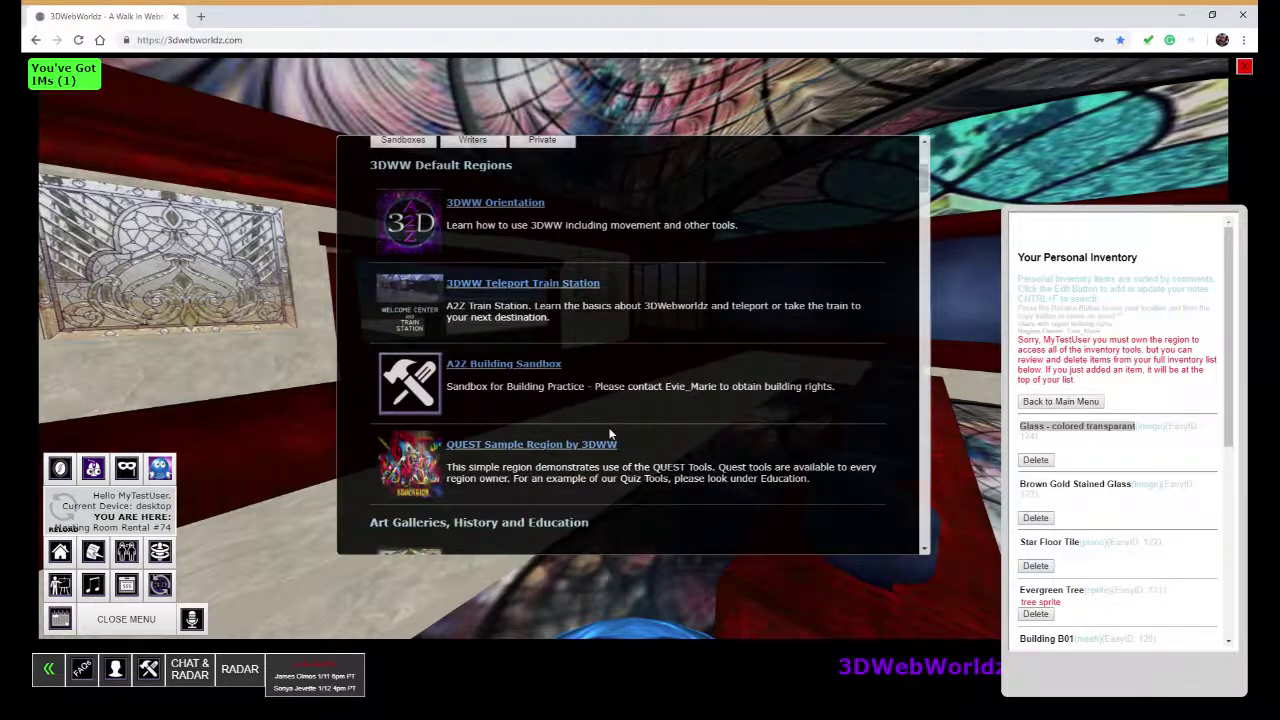
pyautogui.click(510, 368)
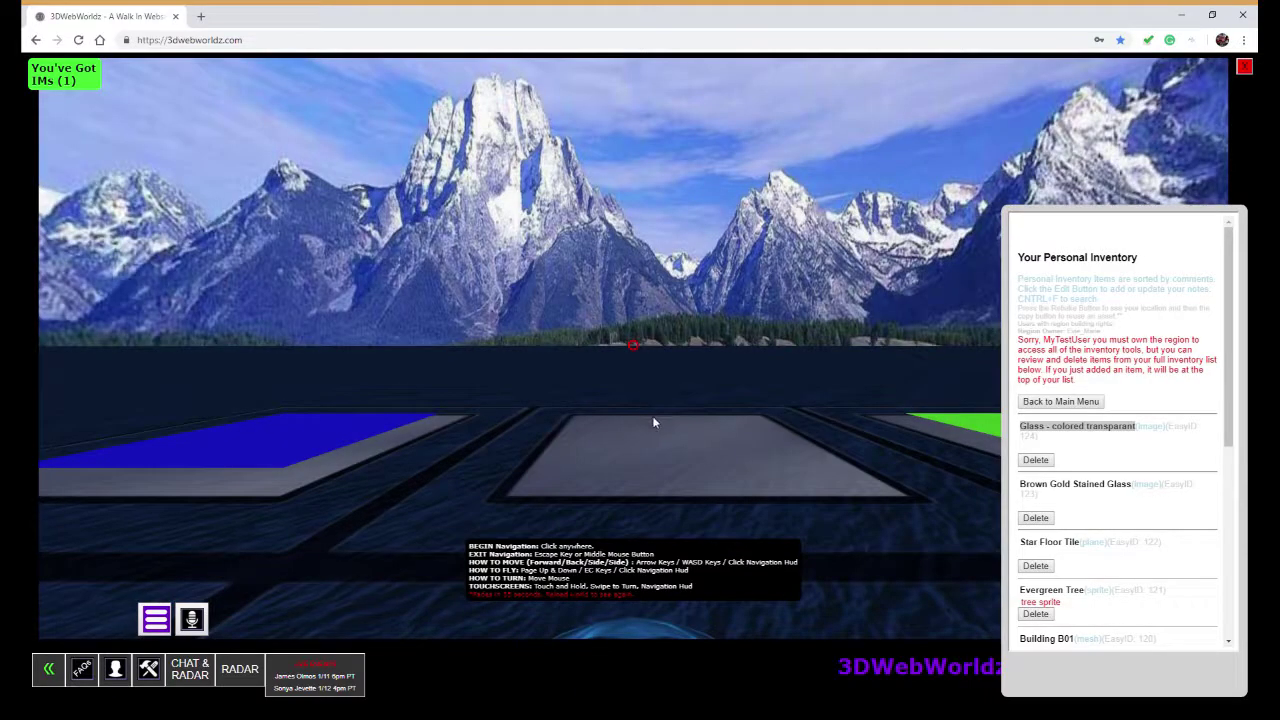
# Step: Walk the avatar past the coloured plots to an empty area of the sandbox facing the mountains
pyautogui.press('Left')
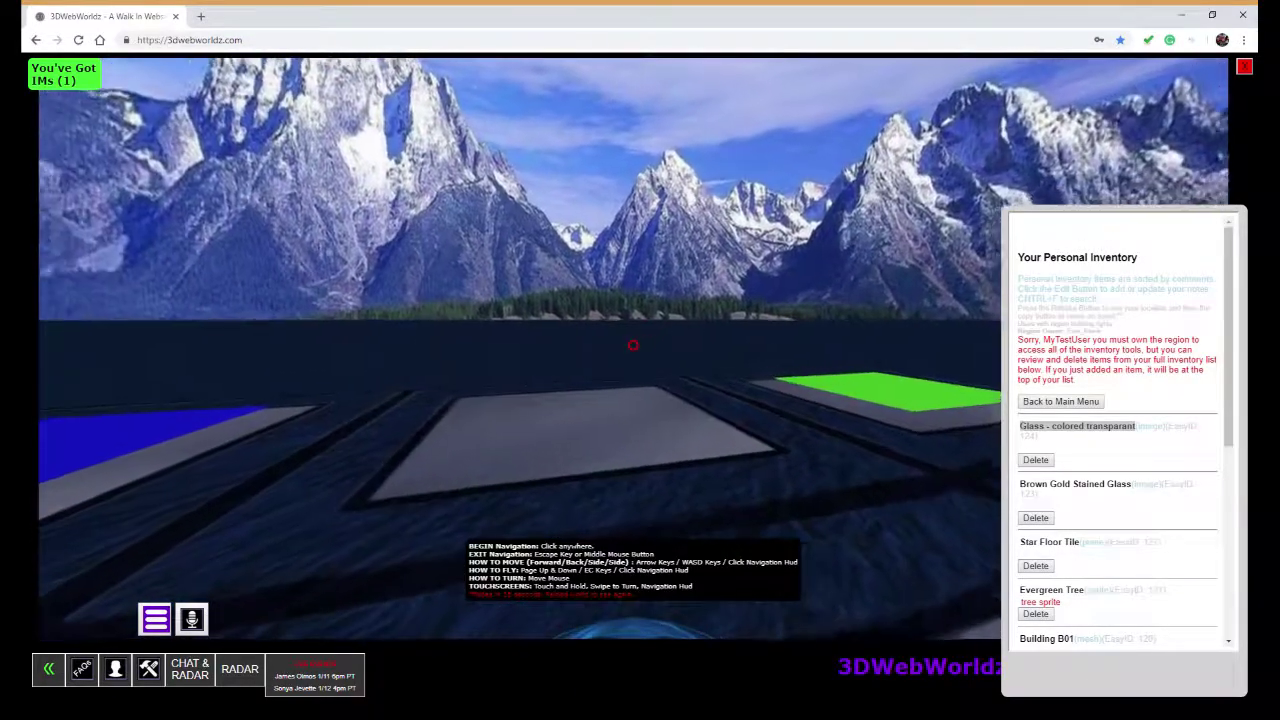
pyautogui.press('Up')
pyautogui.press('Right')
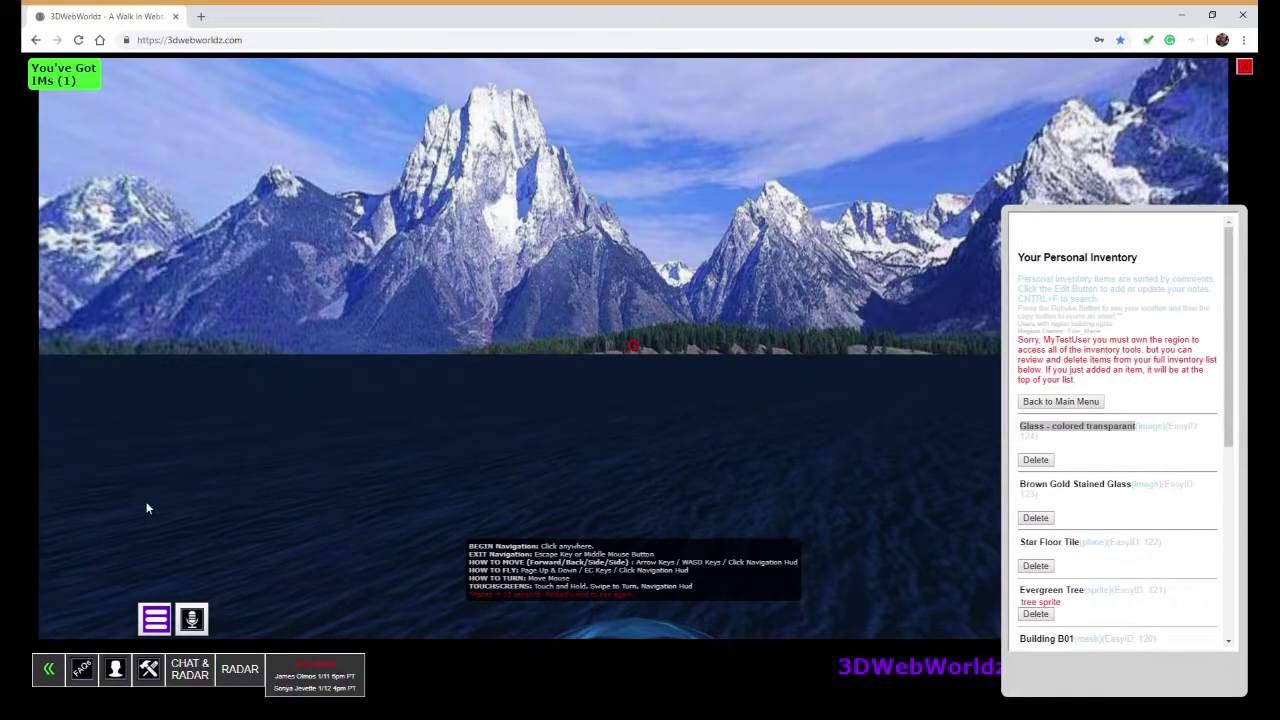
# Step: Close and reopen the editing tools in the A2Z Building Sandbox and open the asset and object editing tools
pyautogui.click(155, 619)
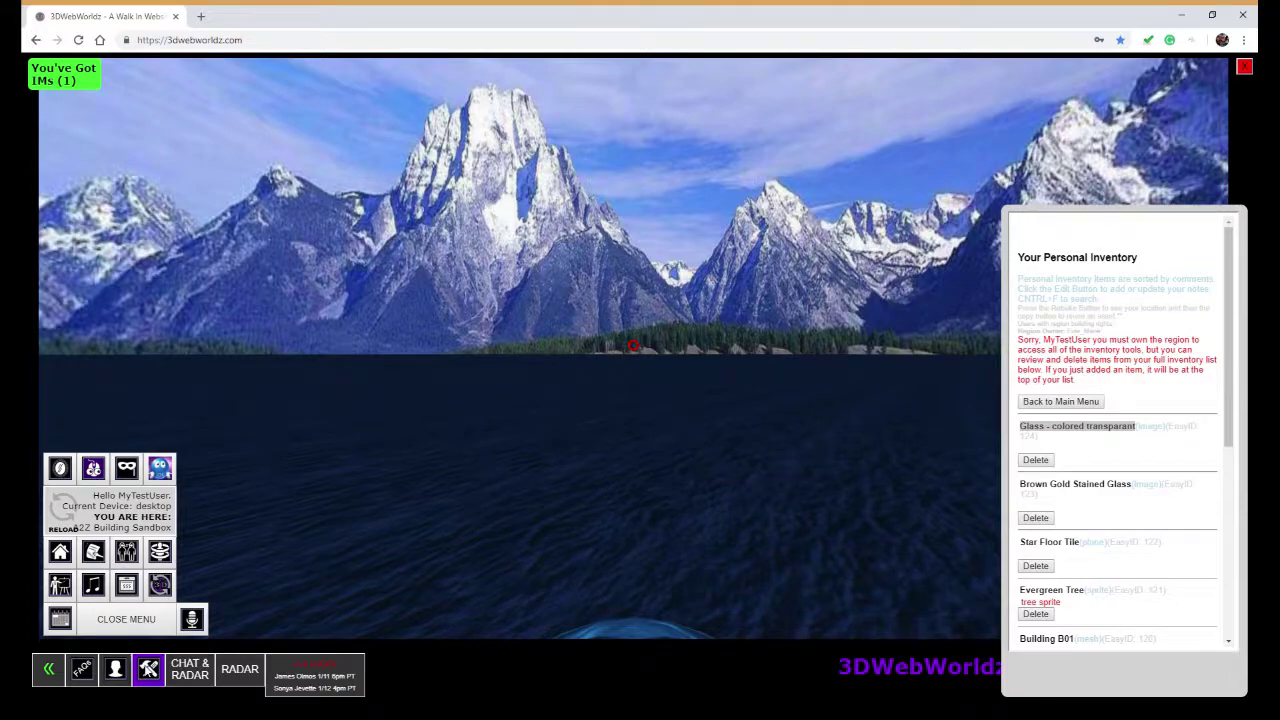
pyautogui.click(148, 669)
pyautogui.click(148, 669)
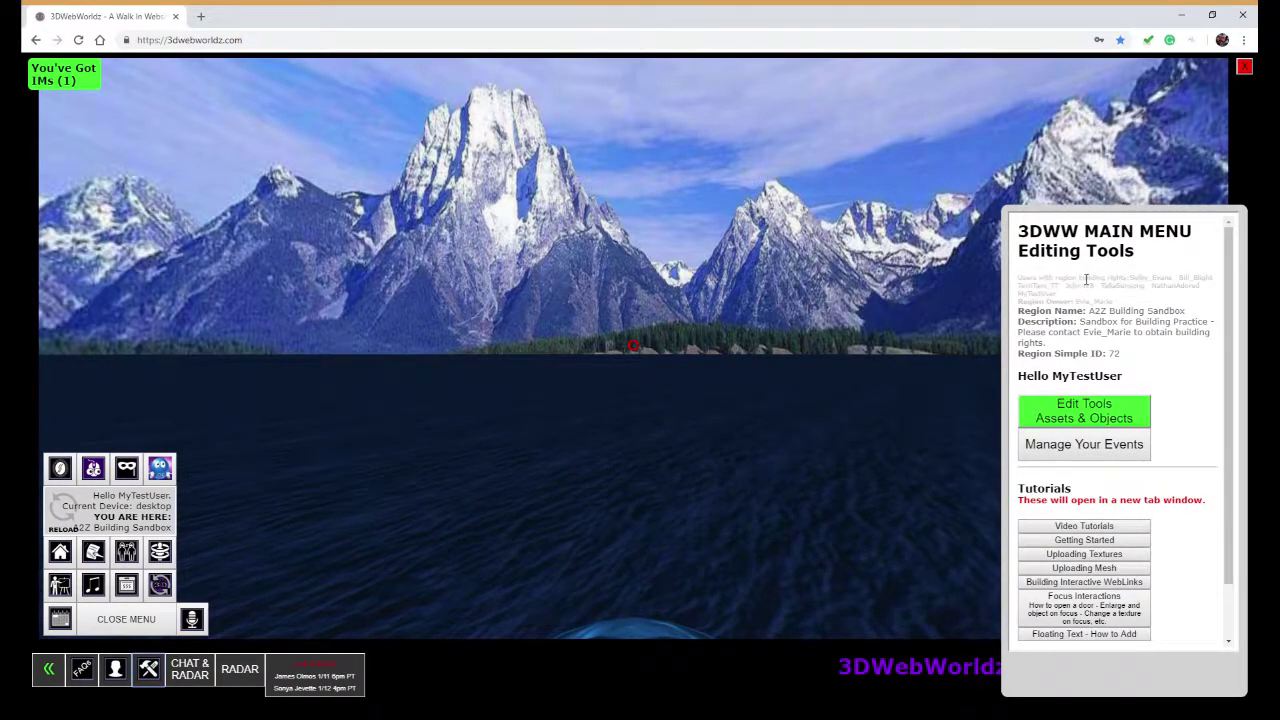
pyautogui.click(1082, 416)
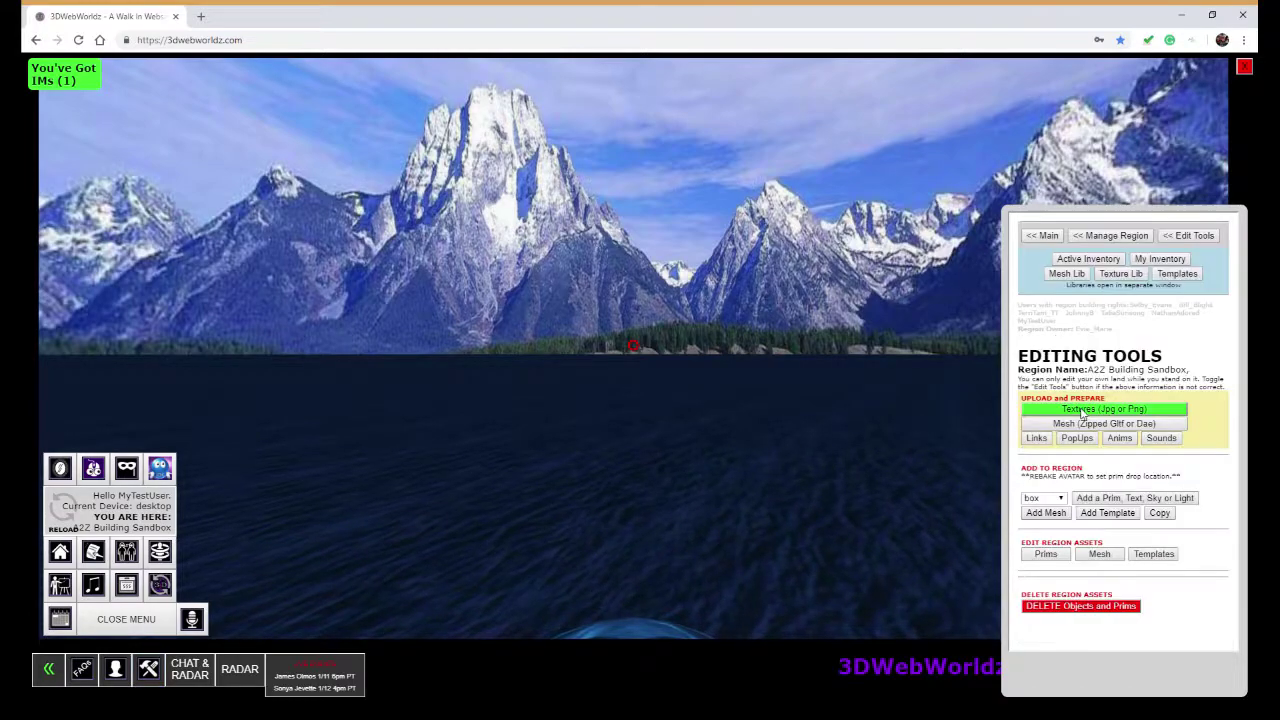
# Step: Open the personal inventory, review its items, and add the Building B01 mesh with EasyID 120 to the sandbox region
pyautogui.click(1159, 260)
pyautogui.scroll(-5, 1187, 339)
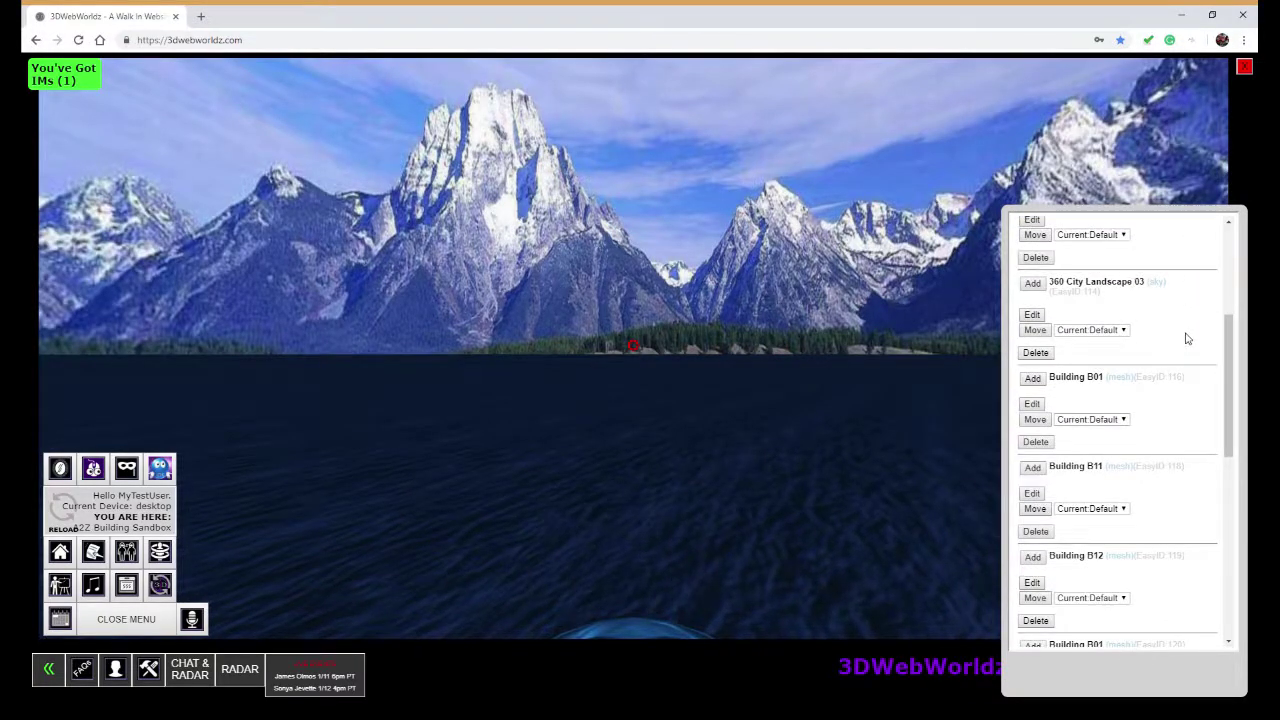
pyautogui.scroll(-6, 1187, 339)
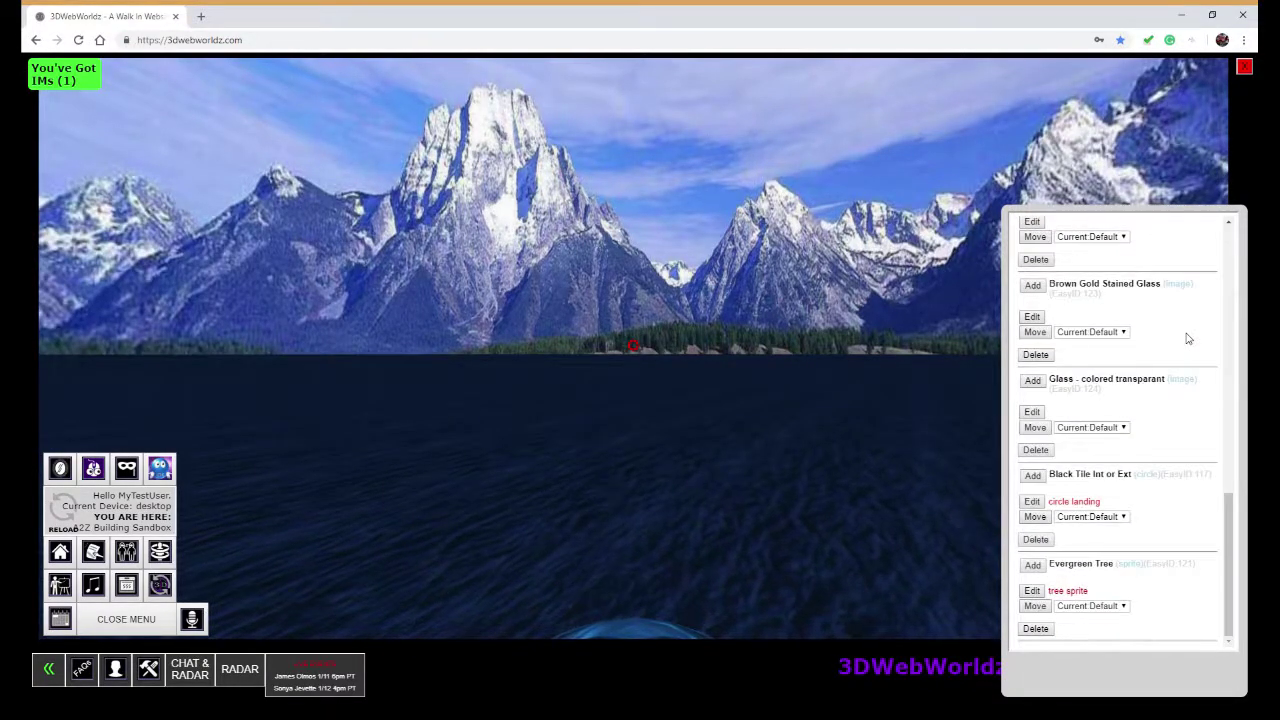
pyautogui.scroll(5, 1176, 376)
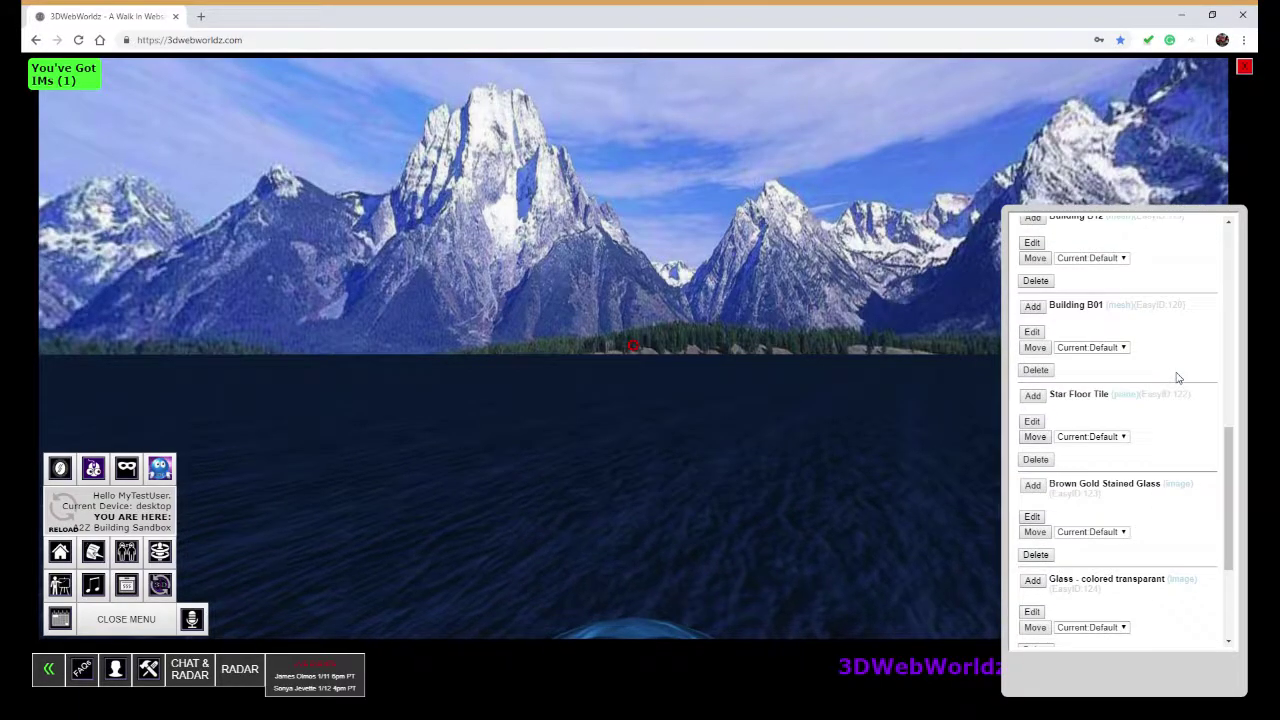
pyautogui.scroll(3, 1197, 380)
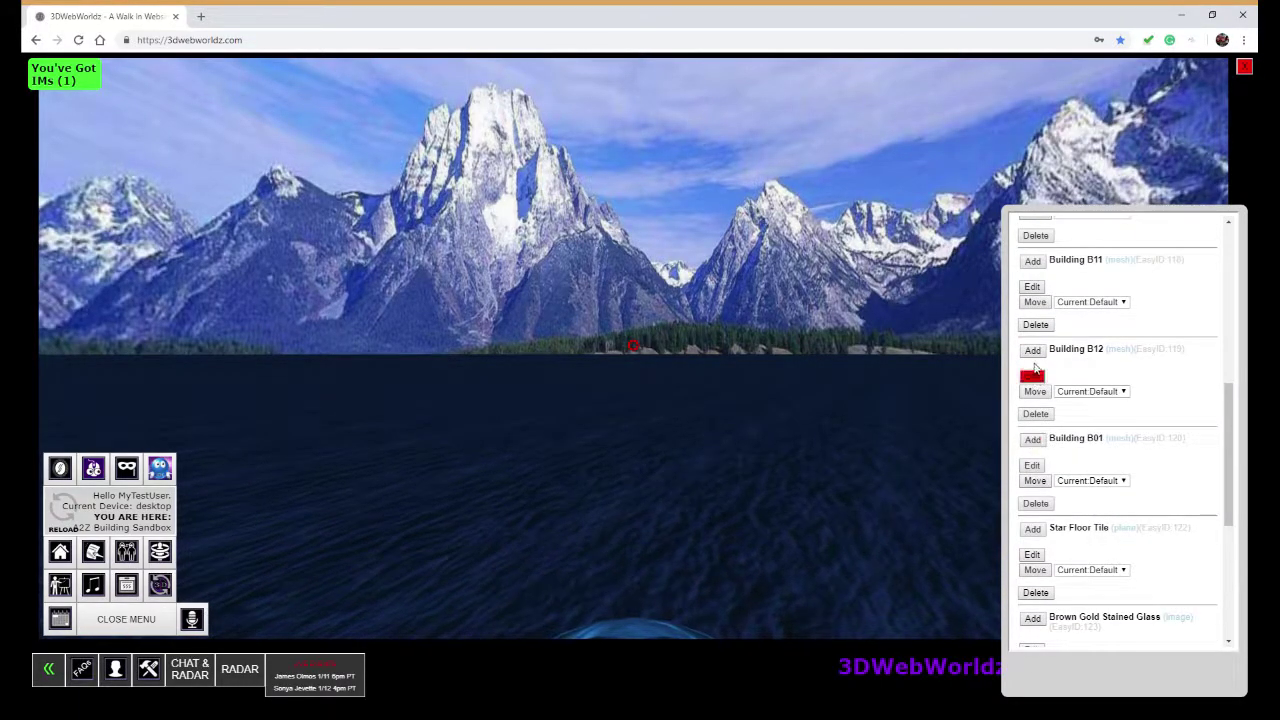
pyautogui.click(1033, 441)
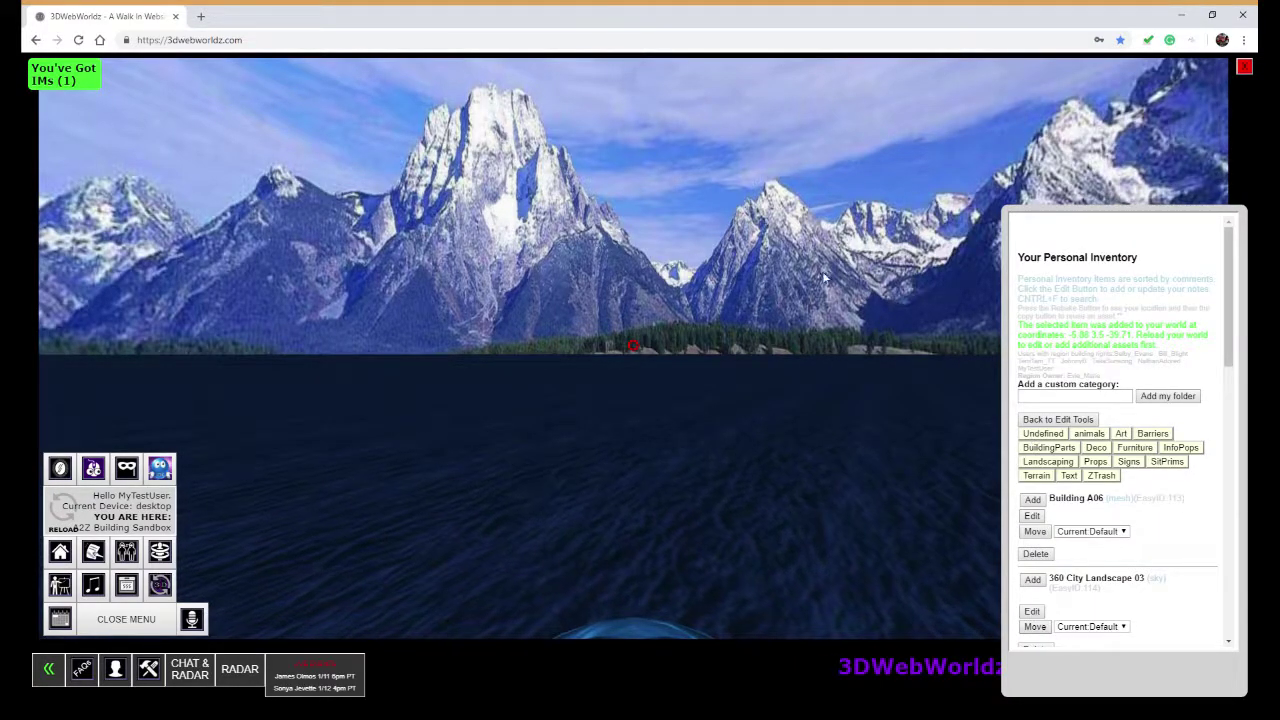
# Step: Highlight the message about the added item, reload the world, and reopen the main menu
pyautogui.moveTo(1160, 345); pyautogui.dragTo(1018, 325)
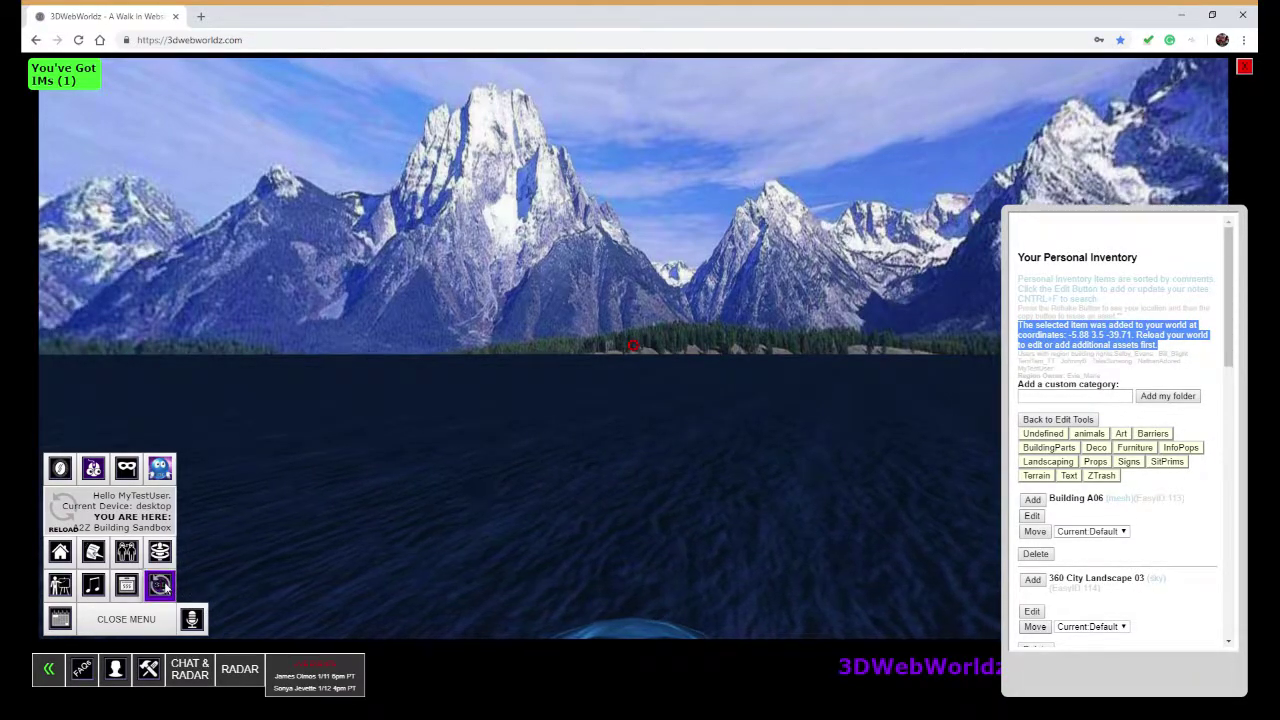
pyautogui.click(162, 587)
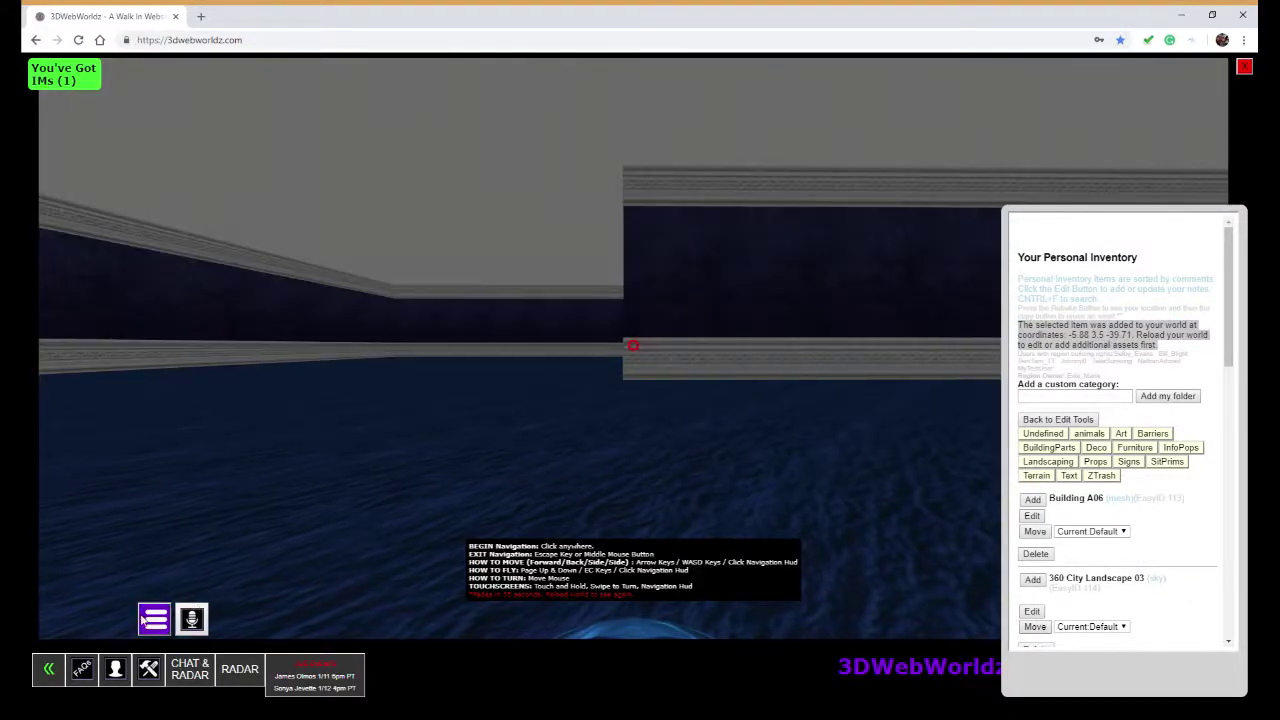
pyautogui.click(155, 619)
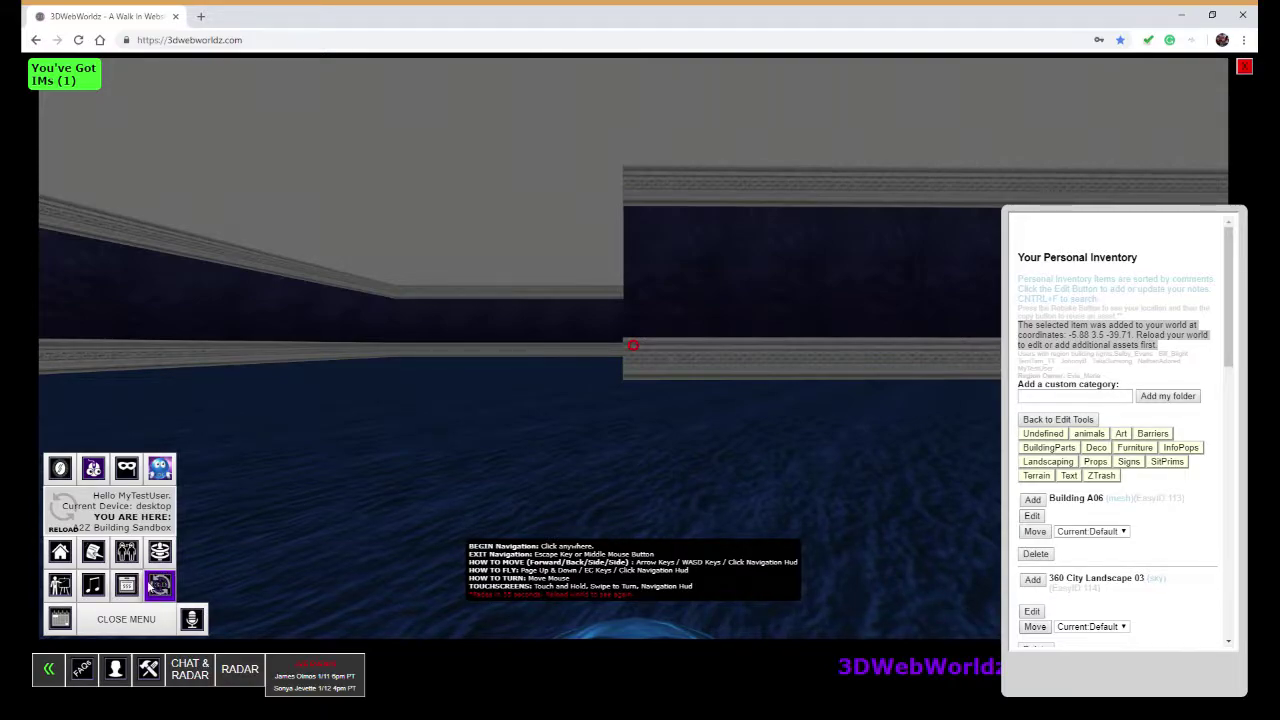
# Step: Fly the avatar up through the placed building and back out over the water until its whole front is in view
pyautogui.press('pageup')
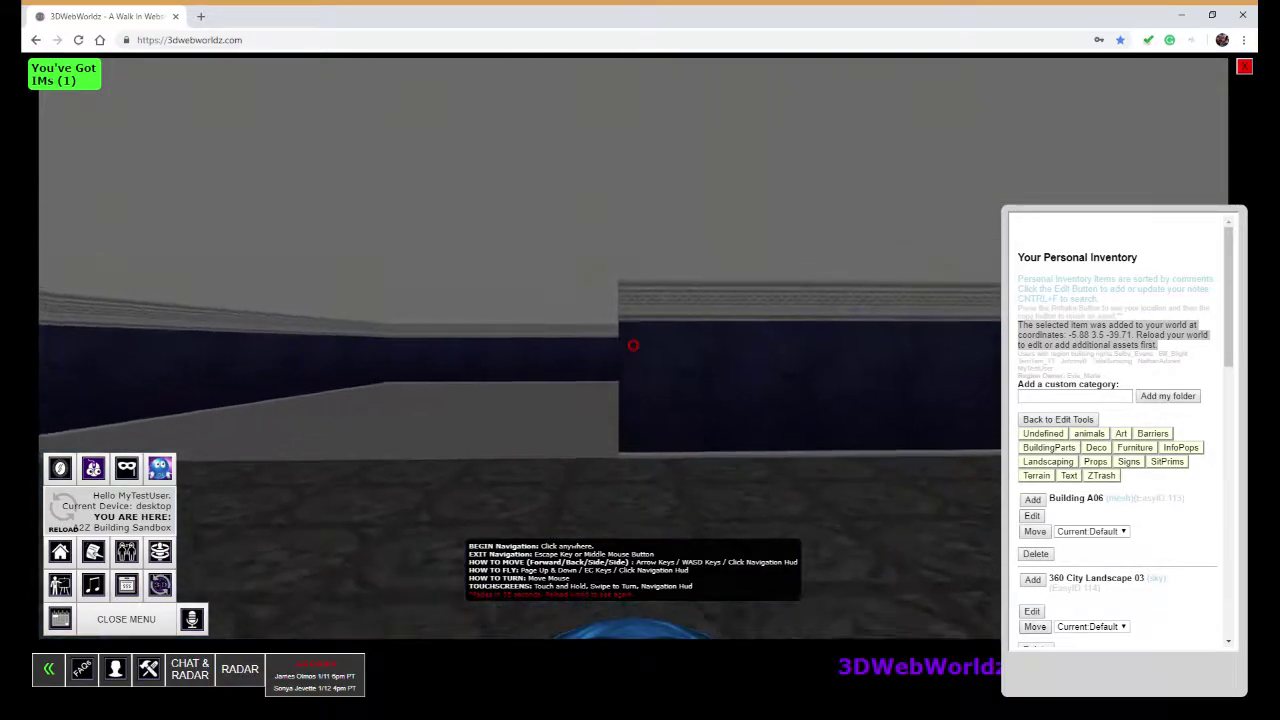
pyautogui.press('Up')
pyautogui.press('Up')
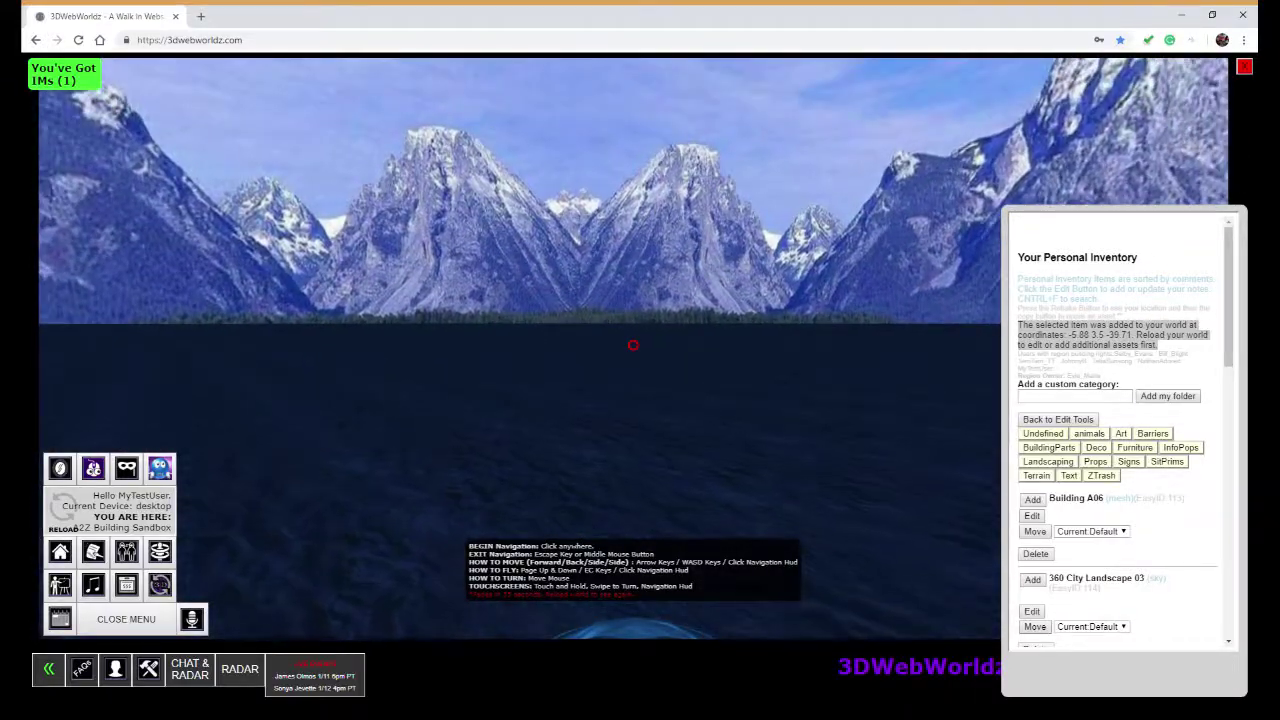
pyautogui.press('Left')
pyautogui.press('Down')
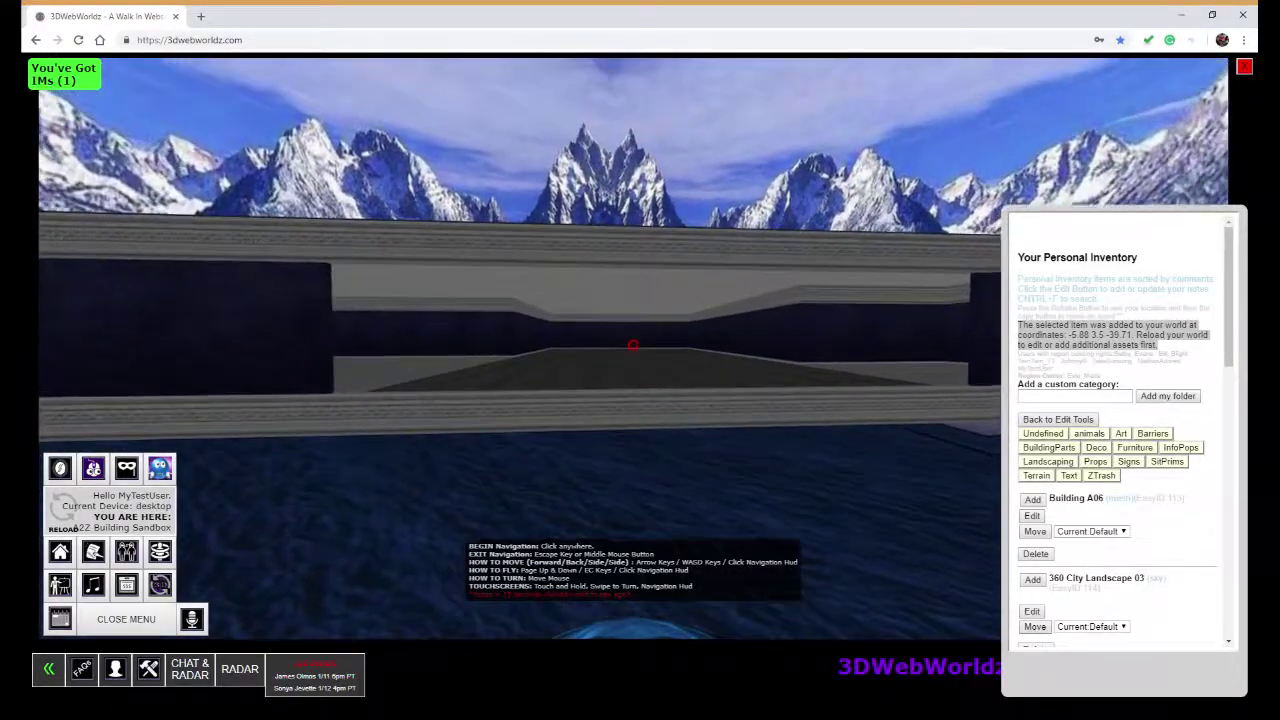
pyautogui.press('pageup')
pyautogui.press('Left')
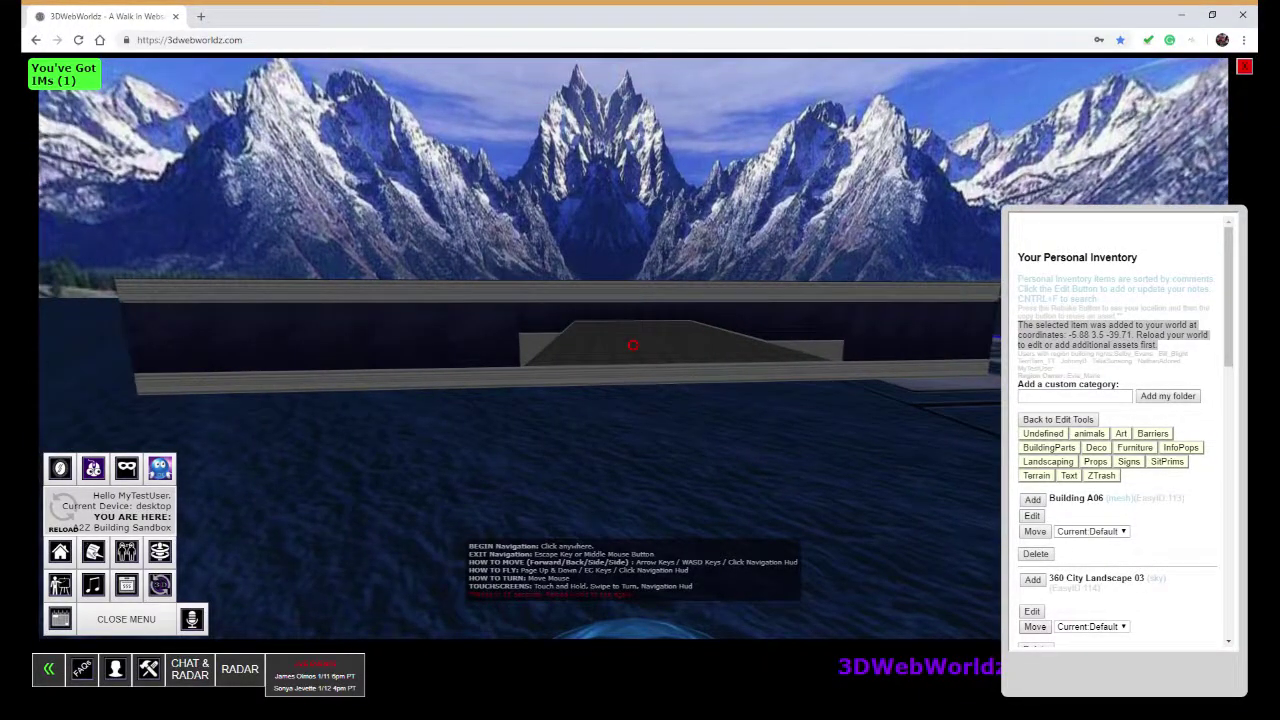
pyautogui.press('Escape')
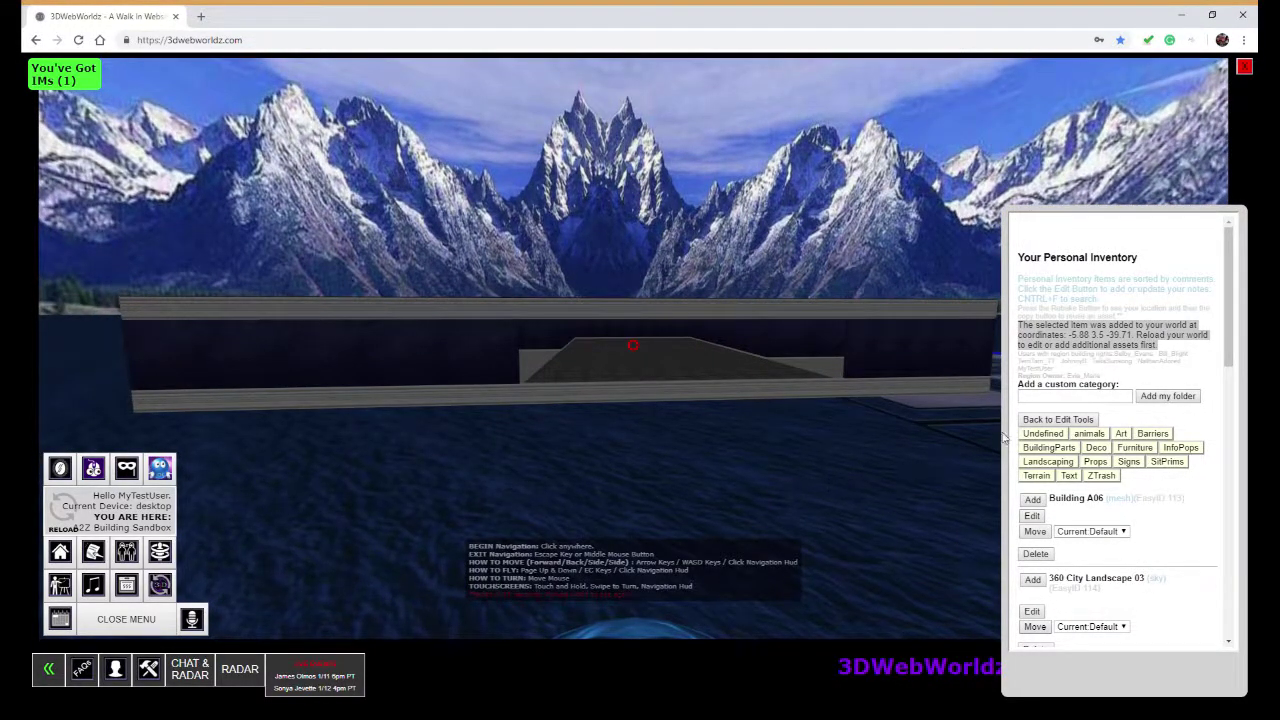
# Step: Find the "Glass - colored transparant" image with EasyID 124 in the personal inventory and add it to the sandbox region
pyautogui.scroll(-6, 1139, 503)
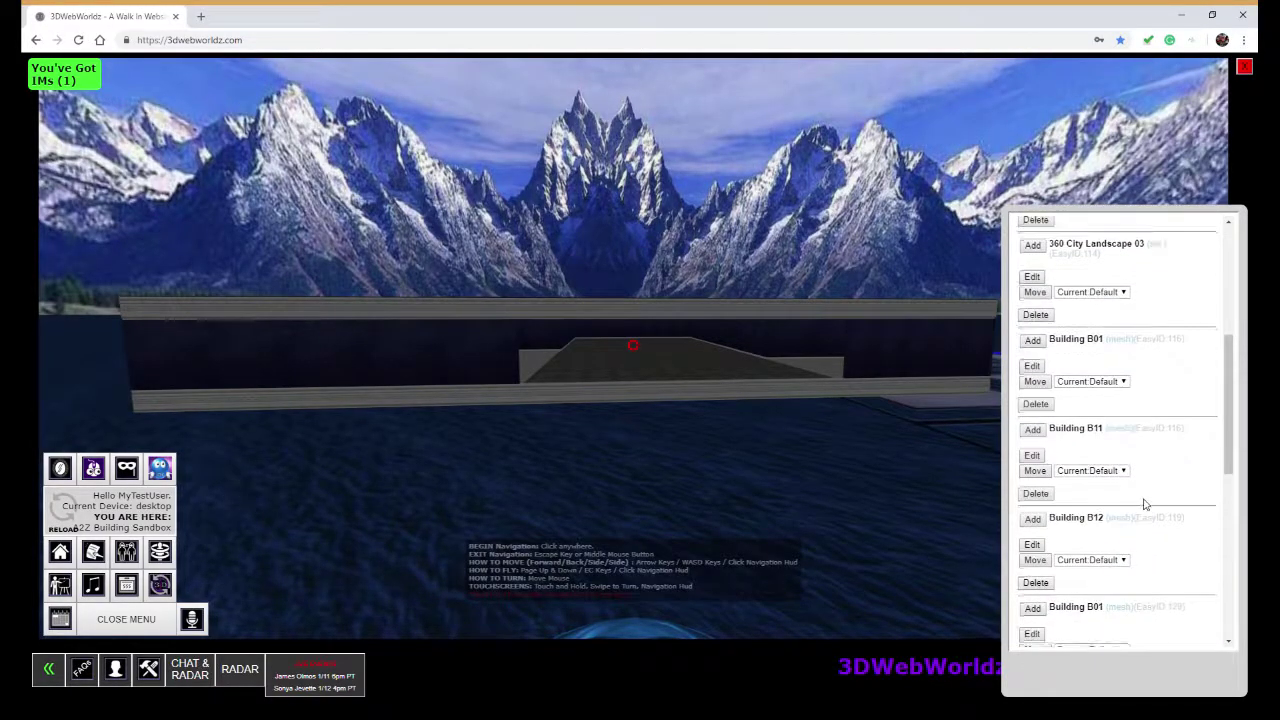
pyautogui.scroll(-3, 1145, 504)
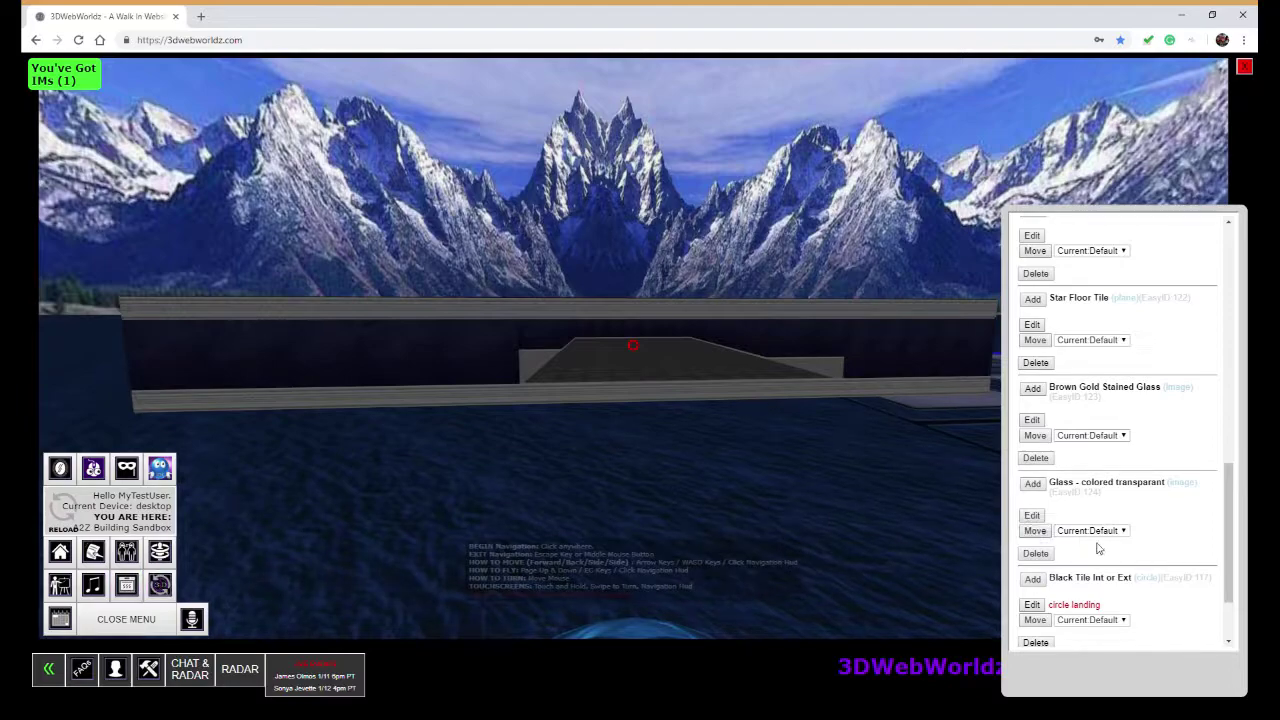
pyautogui.click(1034, 485)
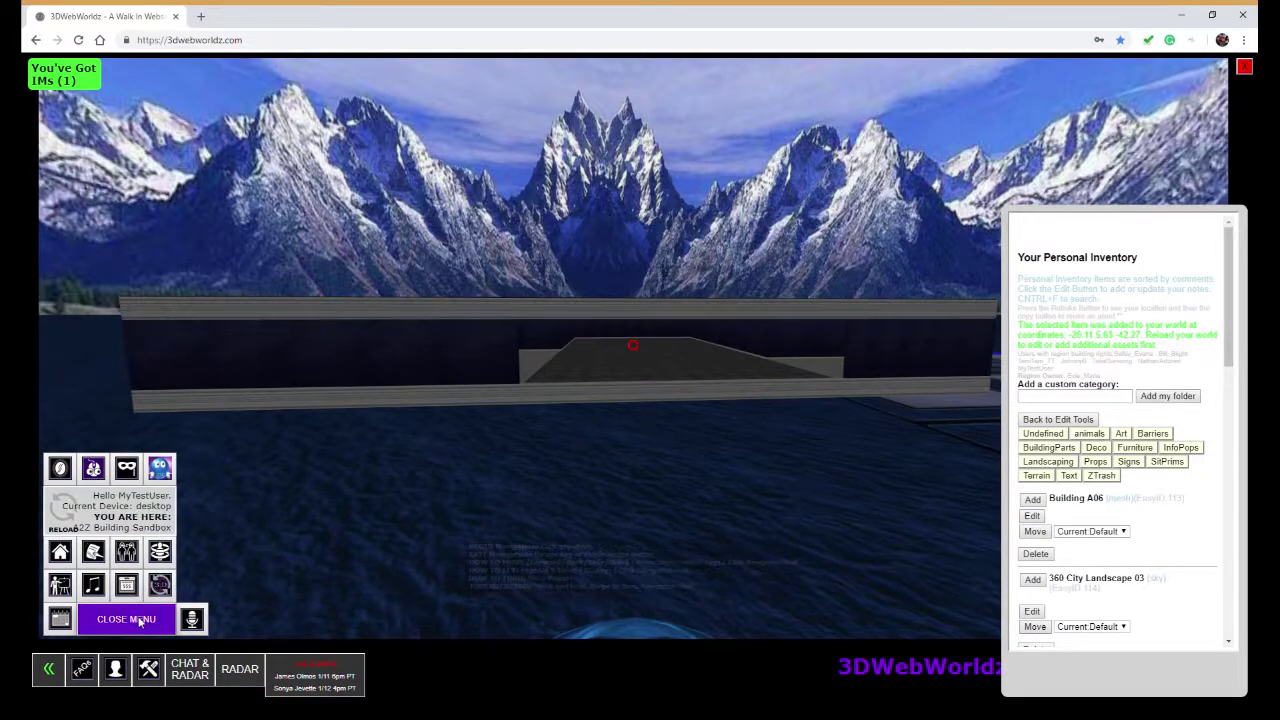
# Step: Reload the world and move the avatar back to view the added glass pane beside the building
pyautogui.click(160, 586)
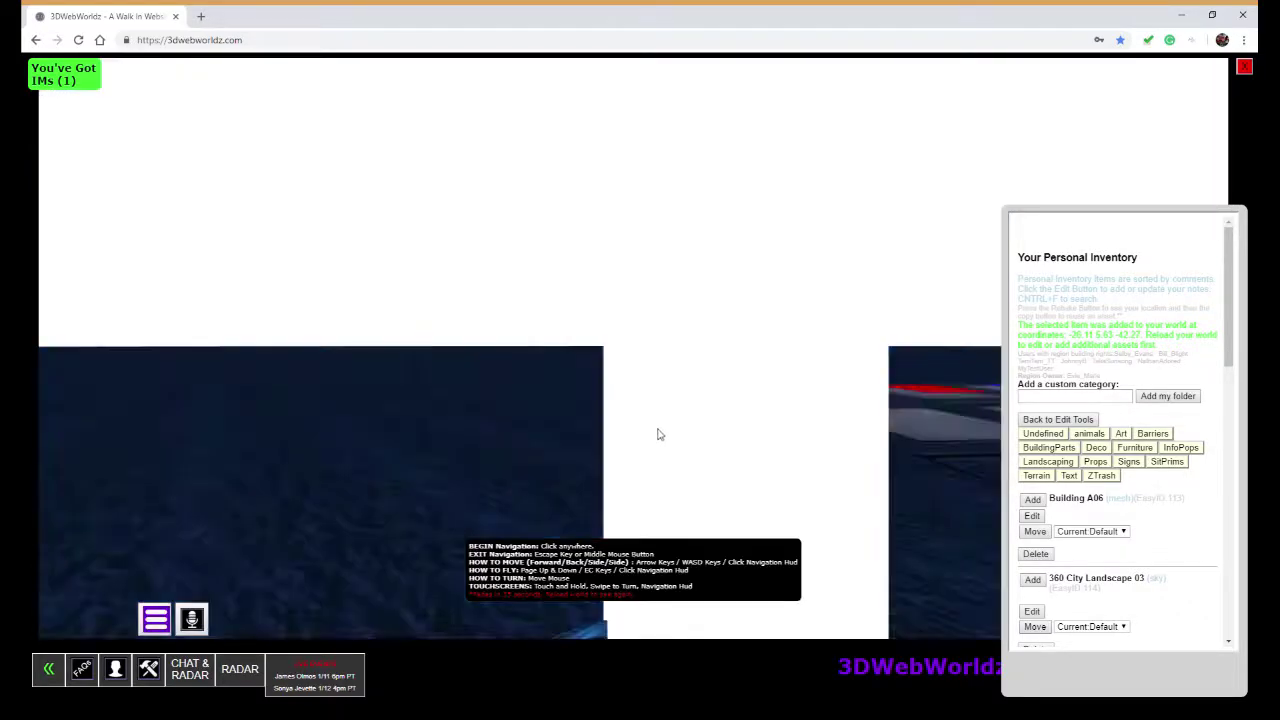
pyautogui.press('w')
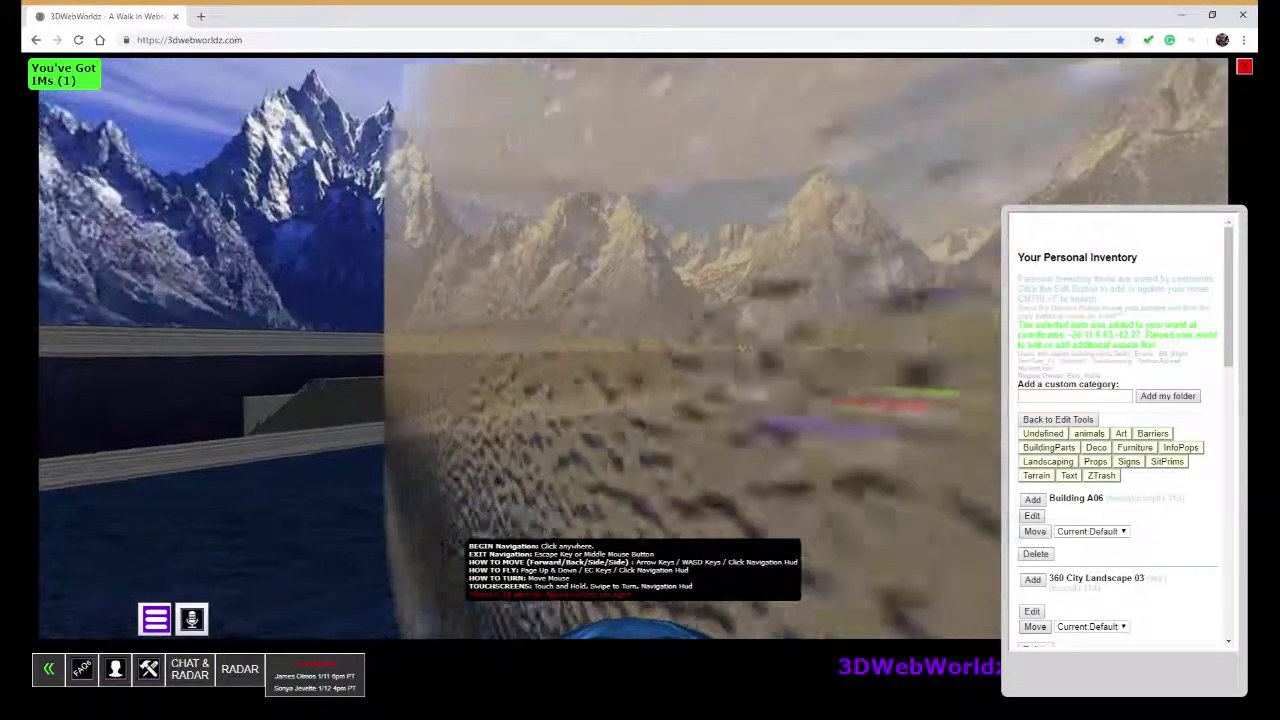
pyautogui.press('Down')
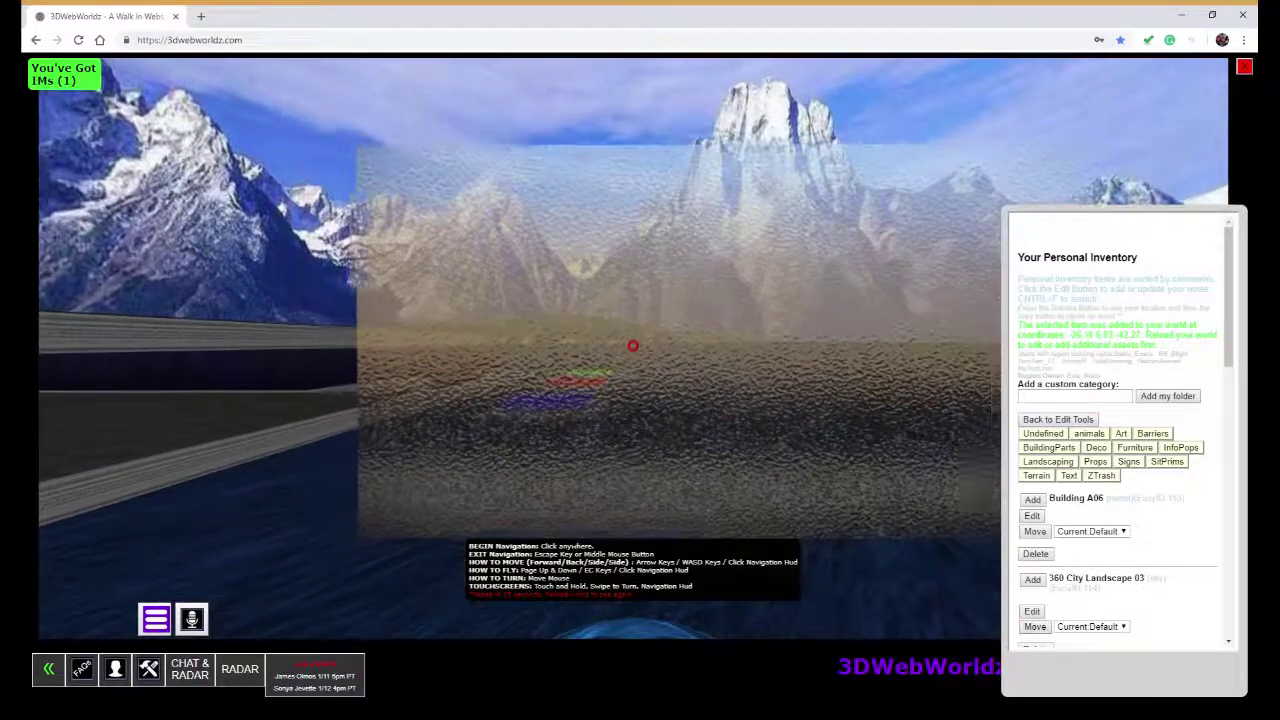